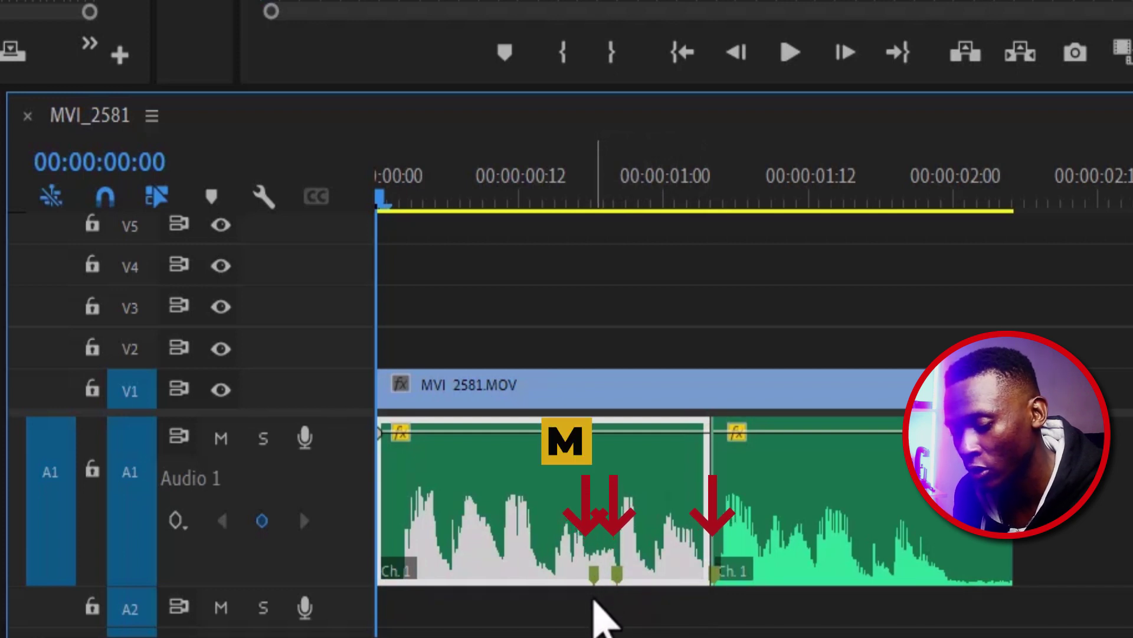
Razor-cut the MVI_2581 audio at the 00:00:00:18 marker, then move to the 00:00:01:04 edit
key("shift+m")
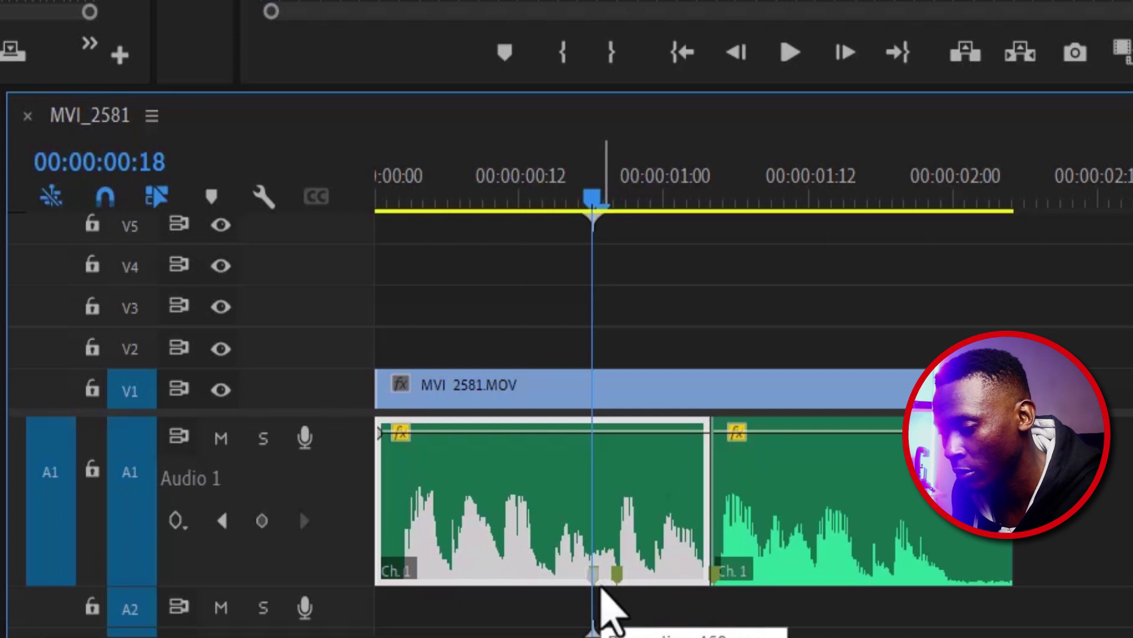
key("c")
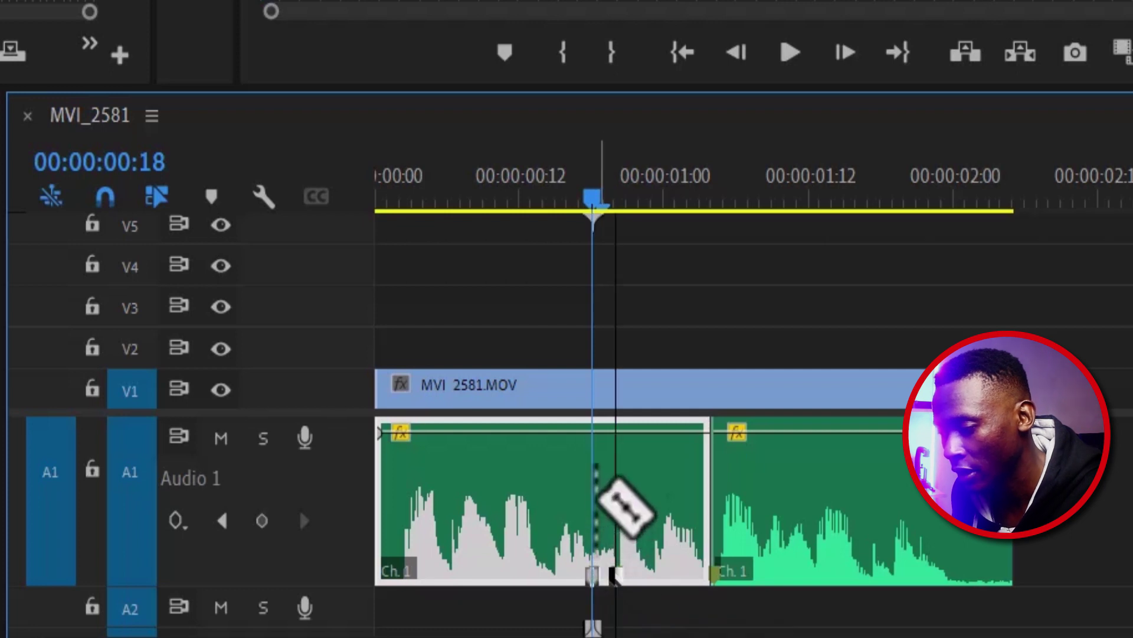
left_click(595, 507)
key("Down")
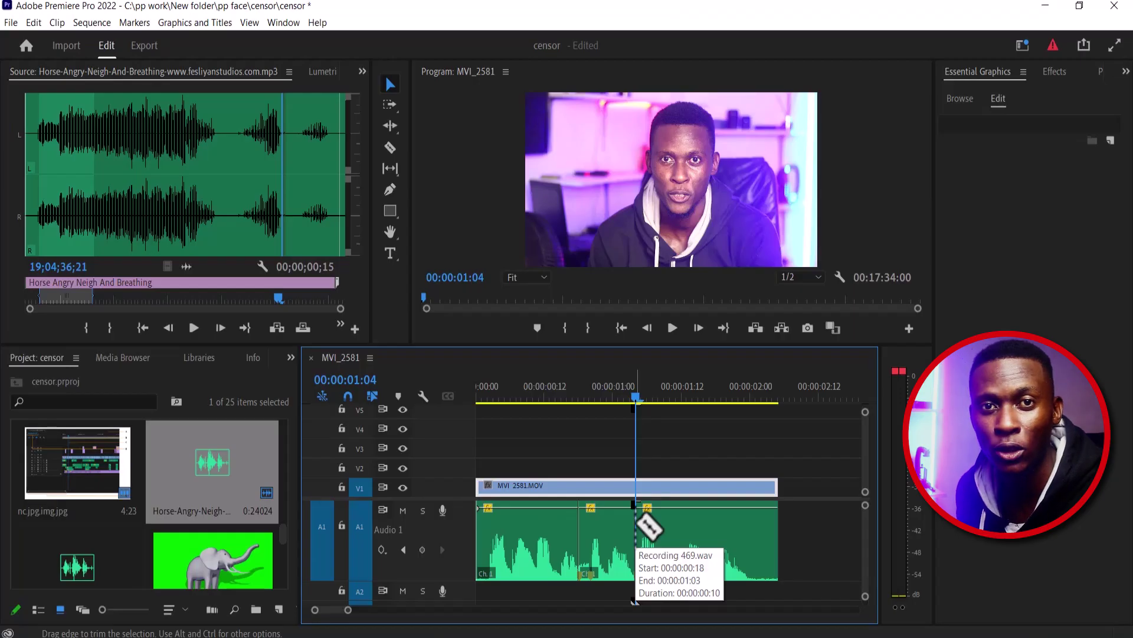
Delete the 10-frame swear-word audio clip from A1, leaving a silent gap
key("v")
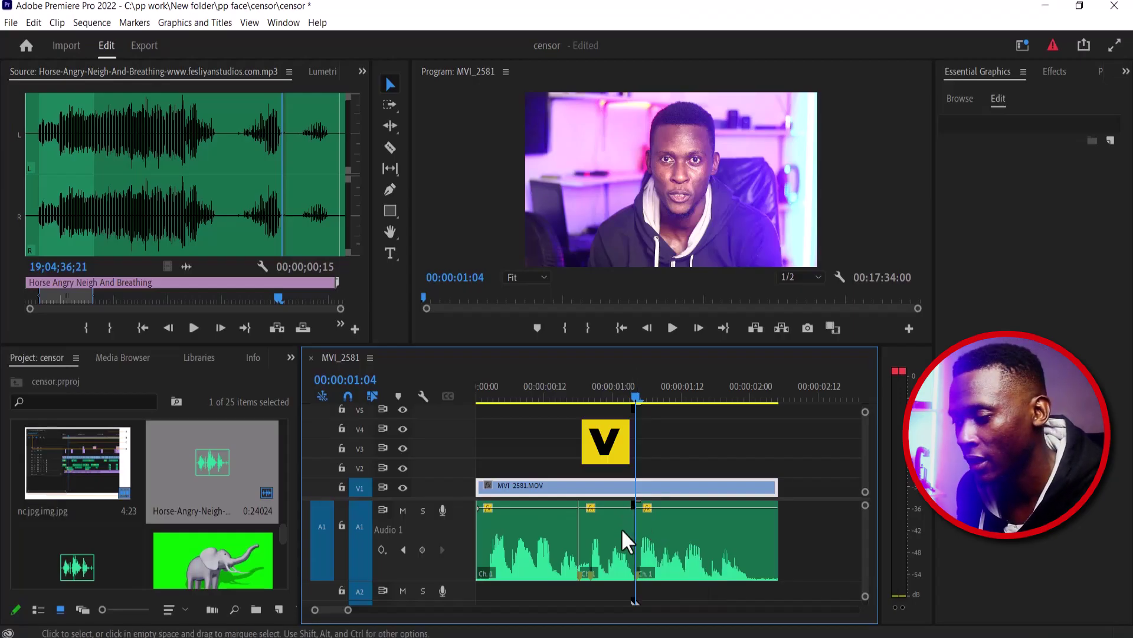
left_click(617, 530)
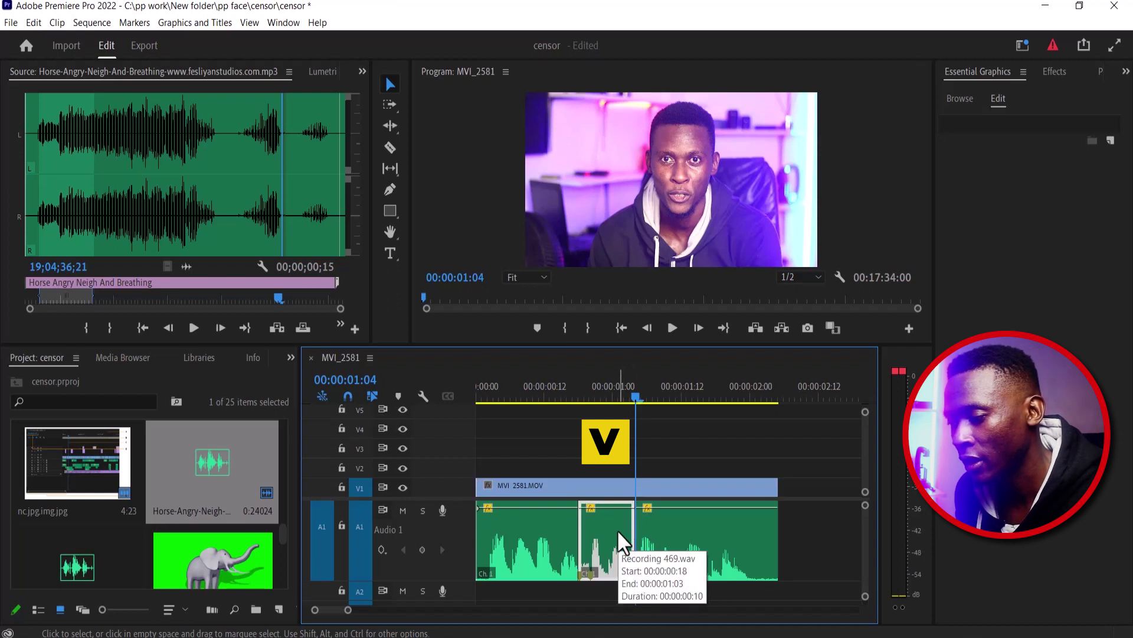
key("Delete")
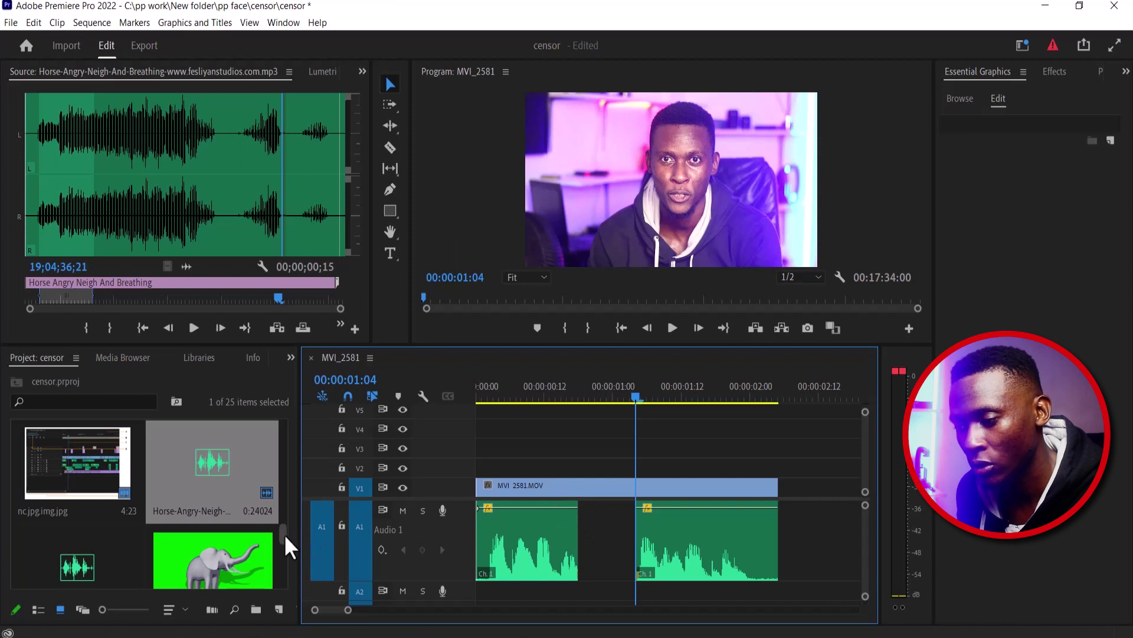
left_click_drag(284, 533, 283, 576)
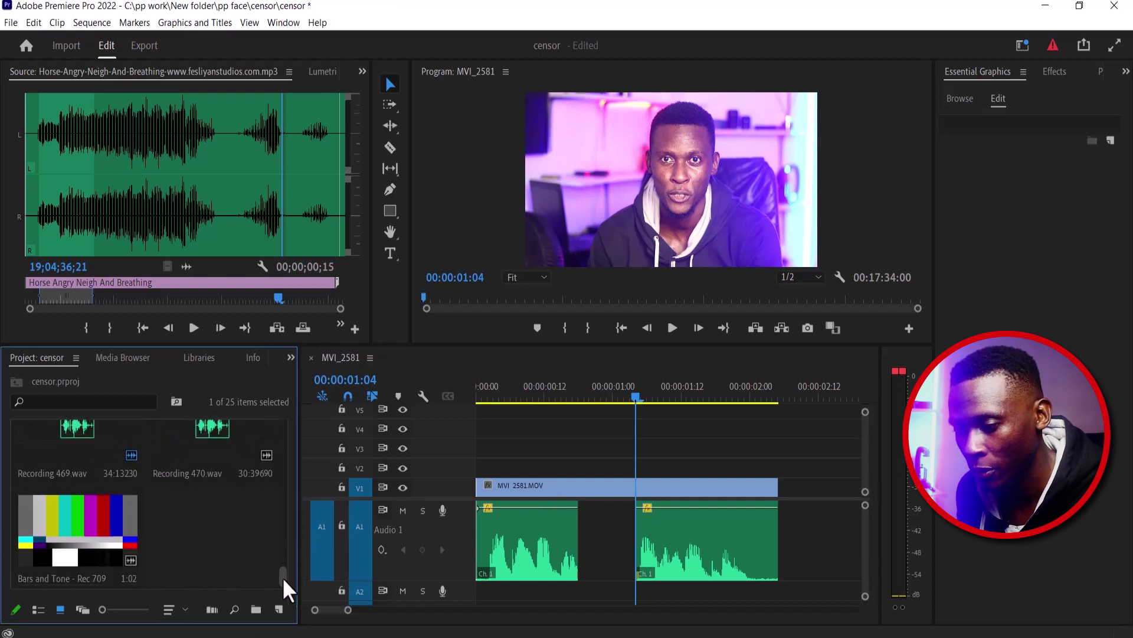
Add a Bars and Tone - Rec 709 item with a 1000 Hz tone to the project
right_click(219, 534)
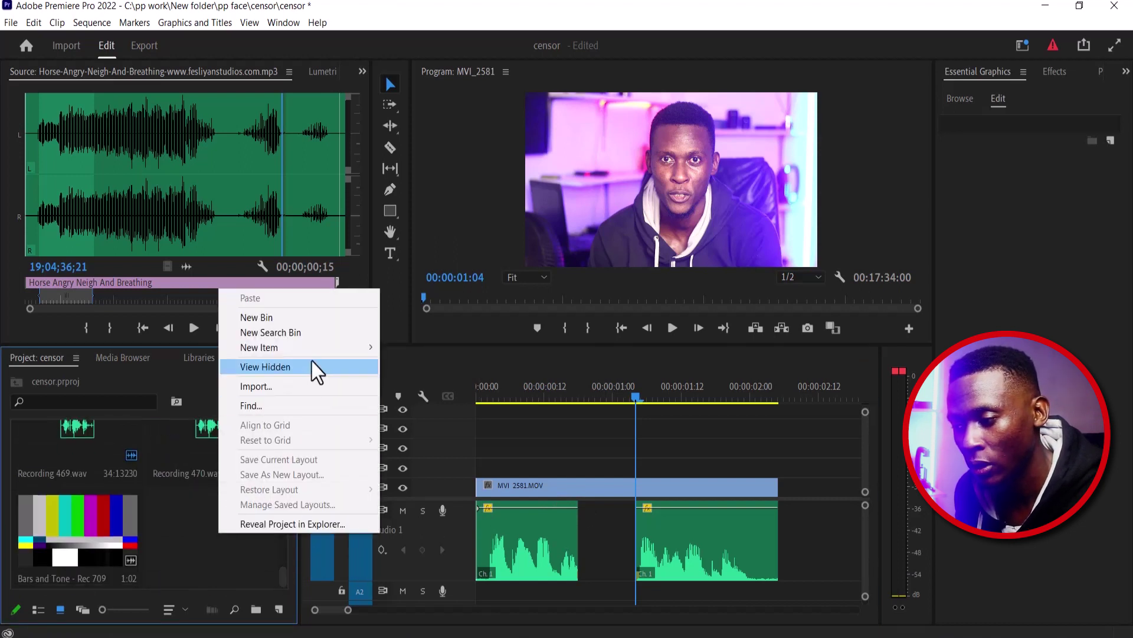
mouse_move(313, 348)
left_click(419, 408)
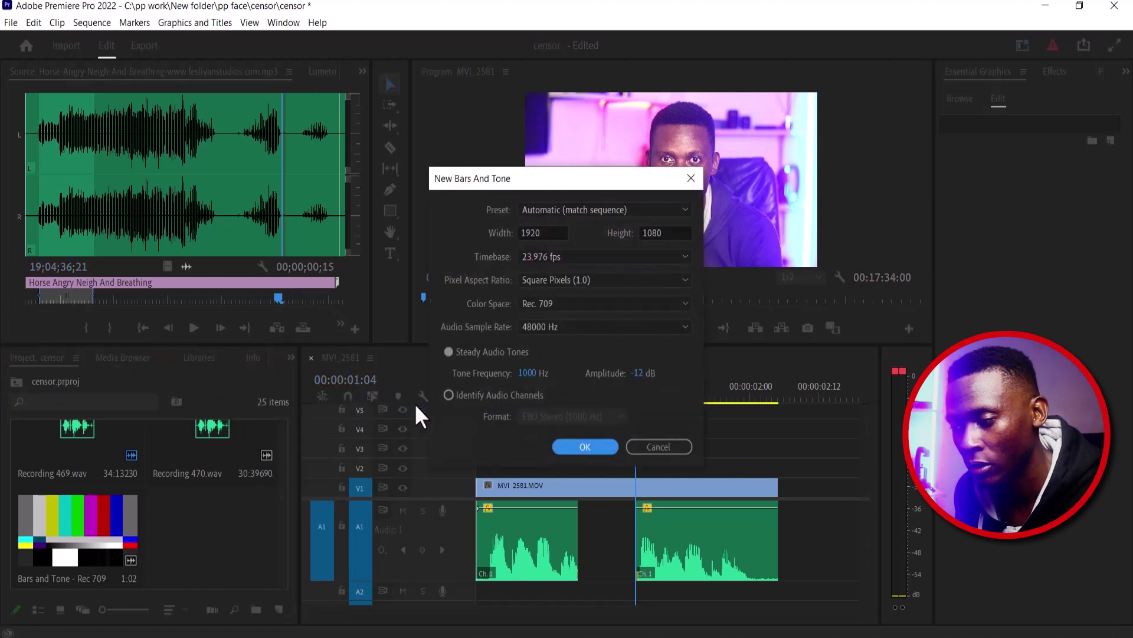
left_click(584, 446)
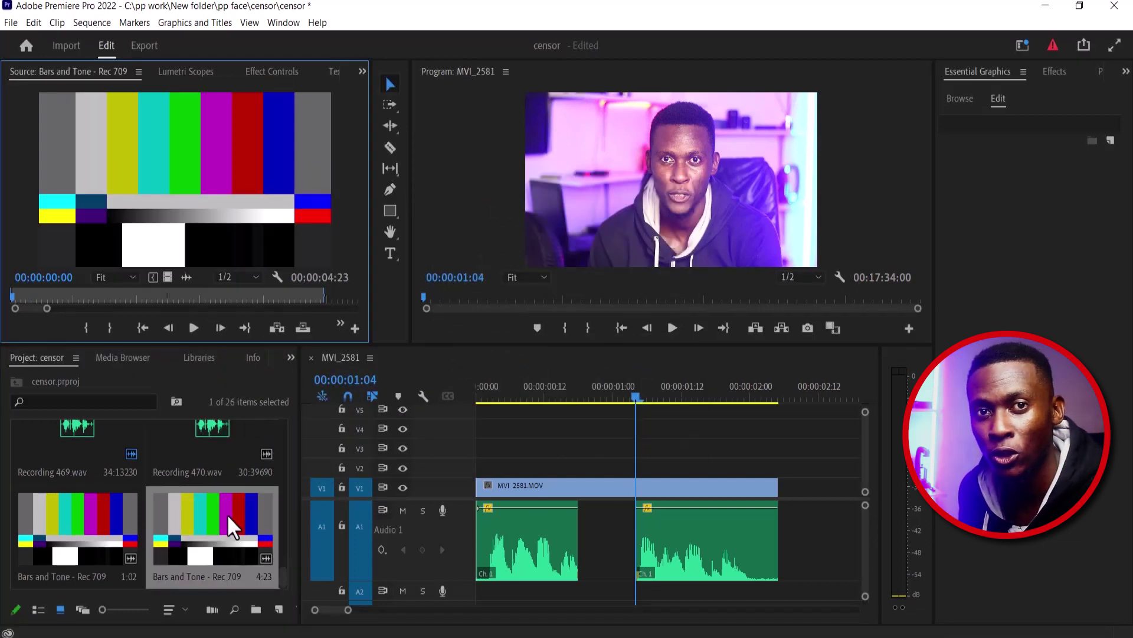
Set the Bars and Tone Out point at 00:00:01:16 and drag only its audio onto A2
left_click(192, 327)
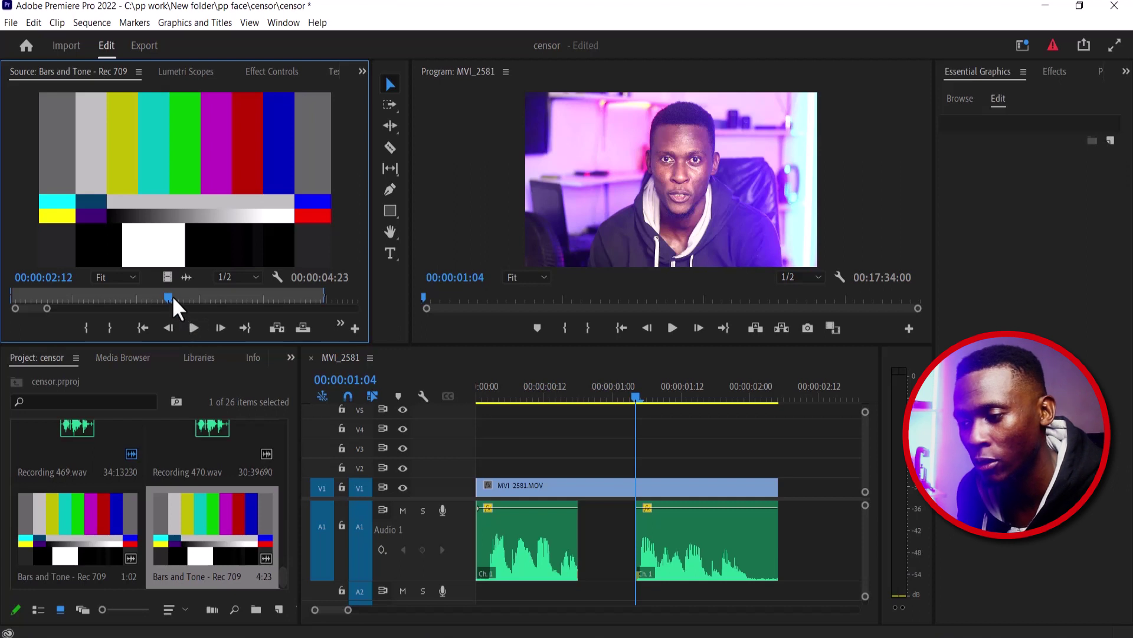
left_click_drag(172, 297, 118, 298)
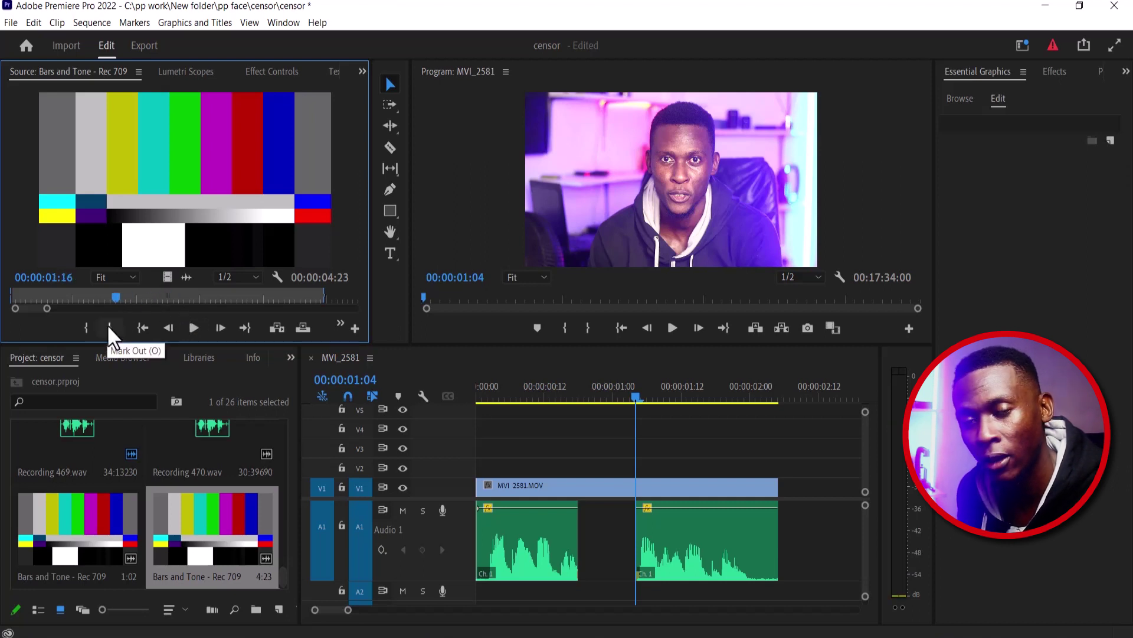
left_click(110, 328)
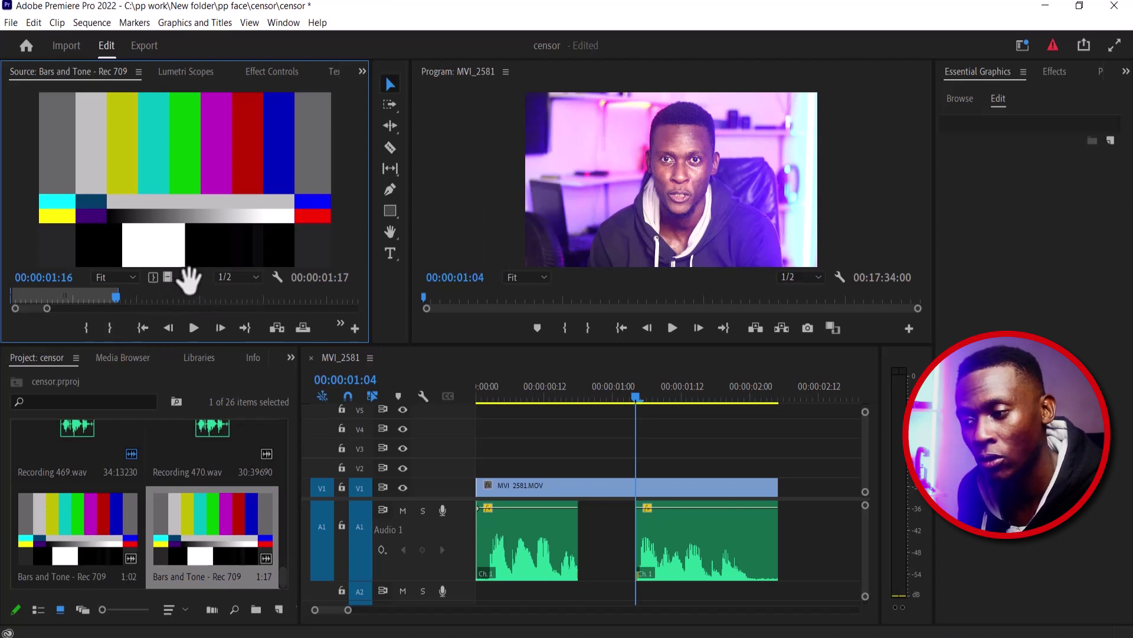
left_click_drag(188, 277, 578, 602)
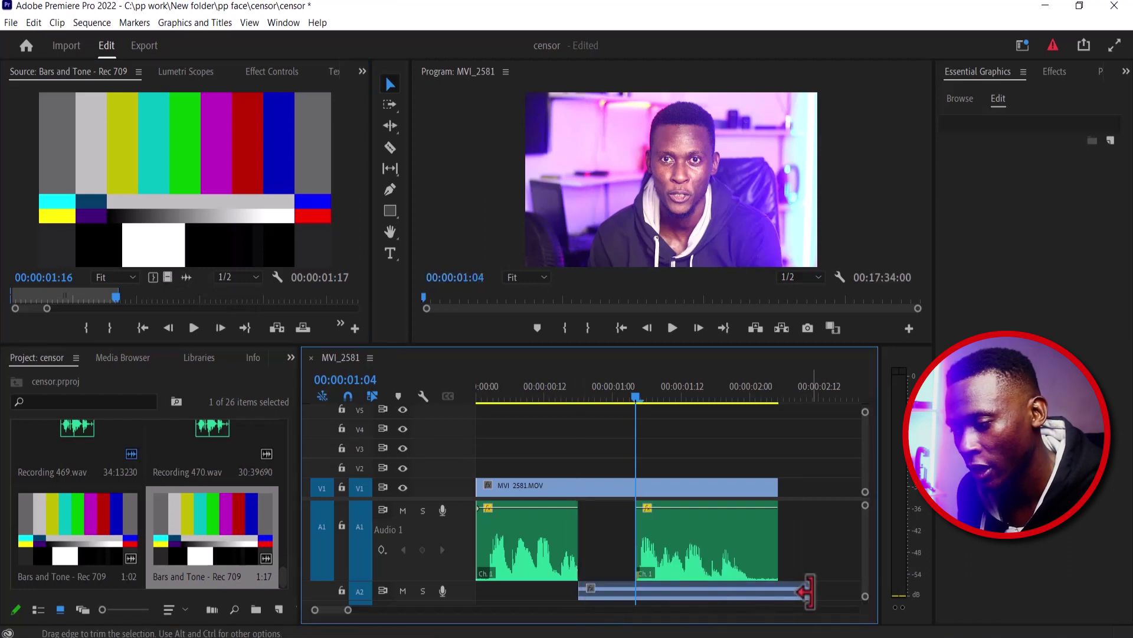
Trim the tone to the gap length, move it into the A1 gap, and play from the start
left_click_drag(807, 591, 627, 585)
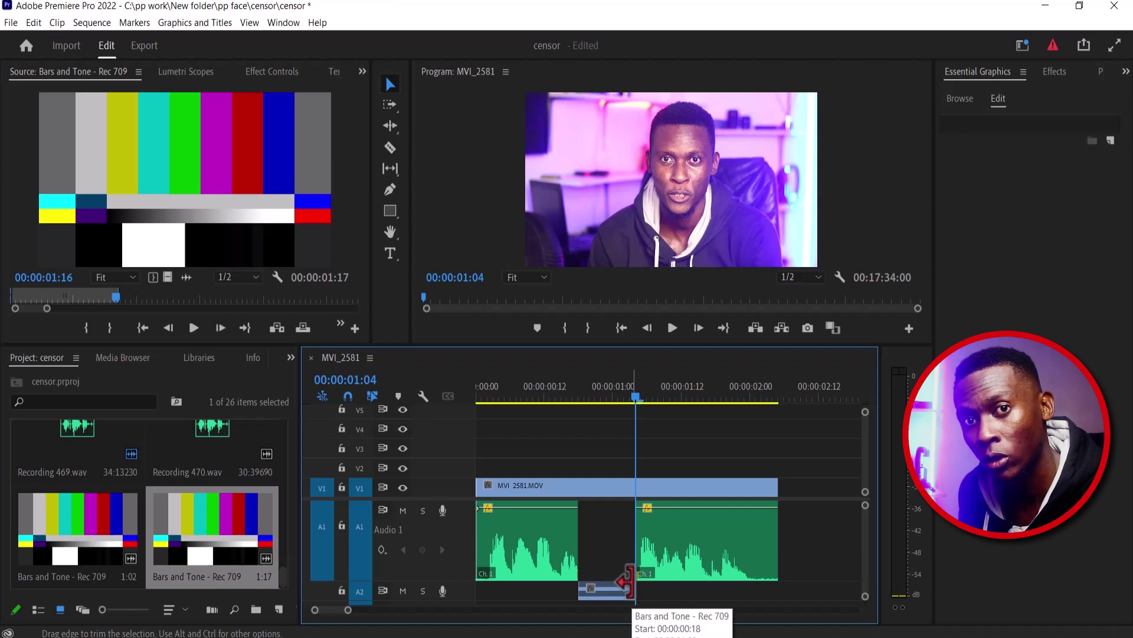
left_click_drag(614, 595, 606, 518)
left_click(479, 399)
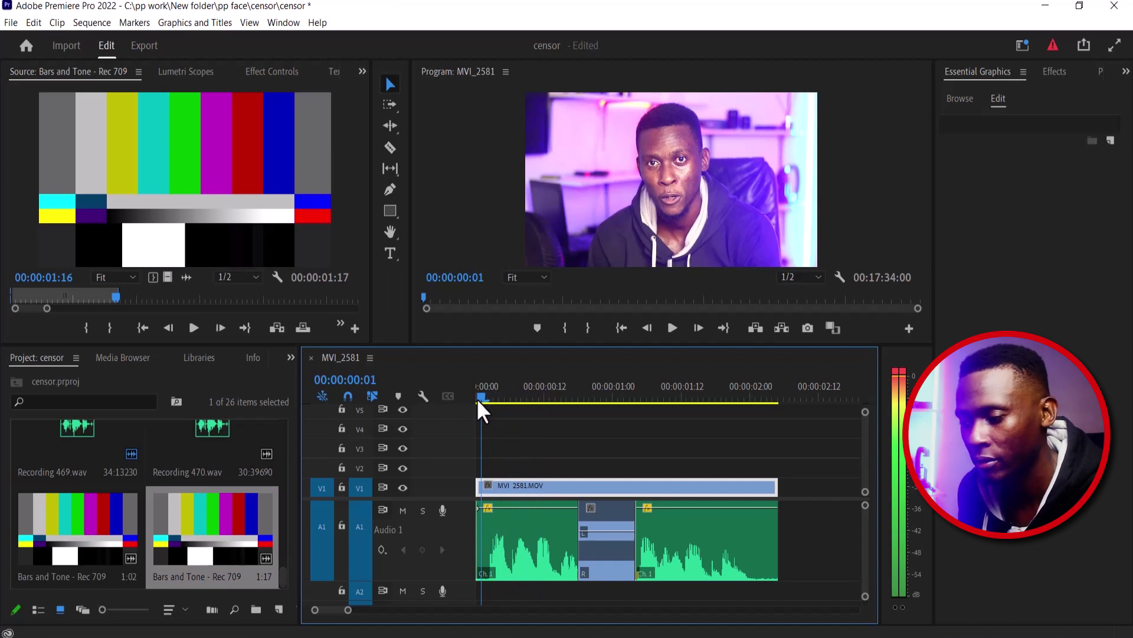
left_click(669, 329)
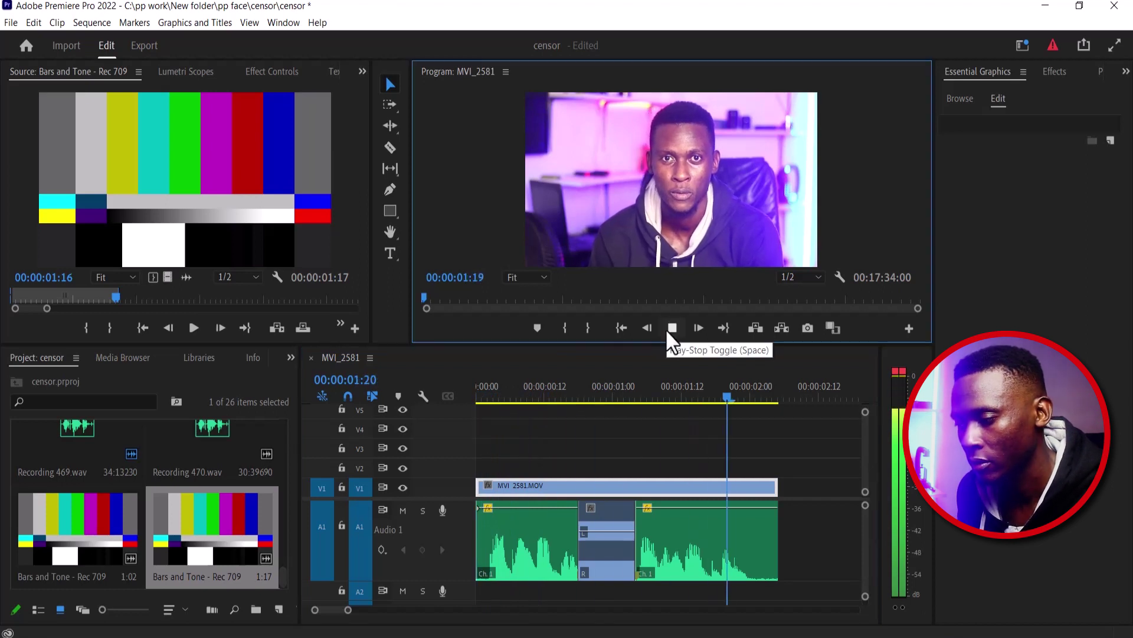
left_click(201, 438)
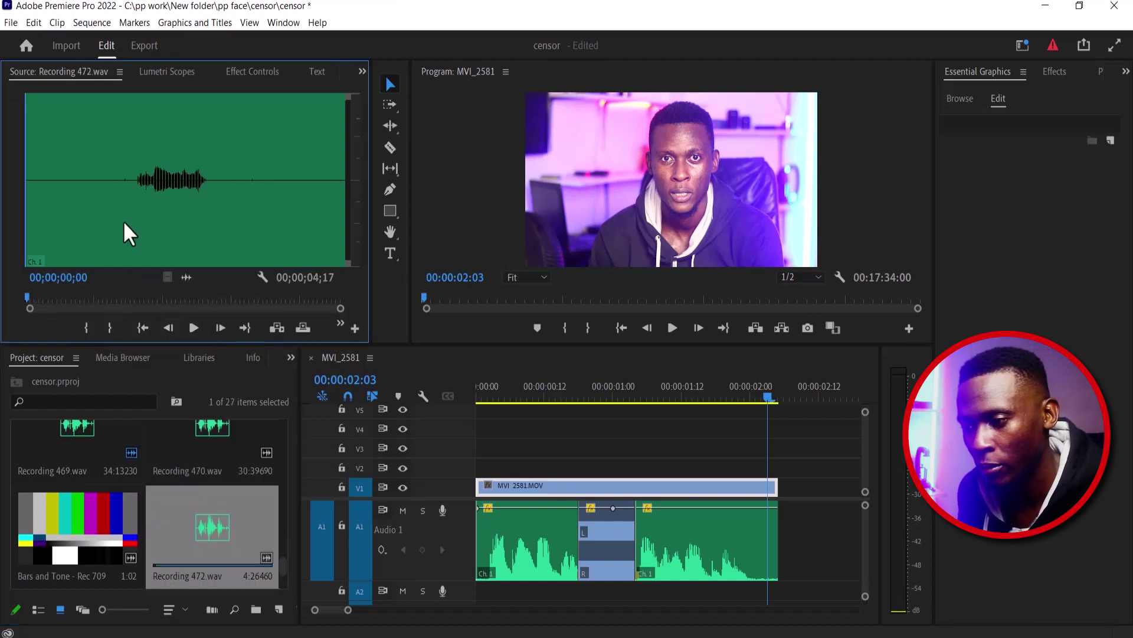
Mark Recording 472.wav from 00;00;01;18 to 00;00;02;19 and drag the excerpt onto A2
left_click(189, 323)
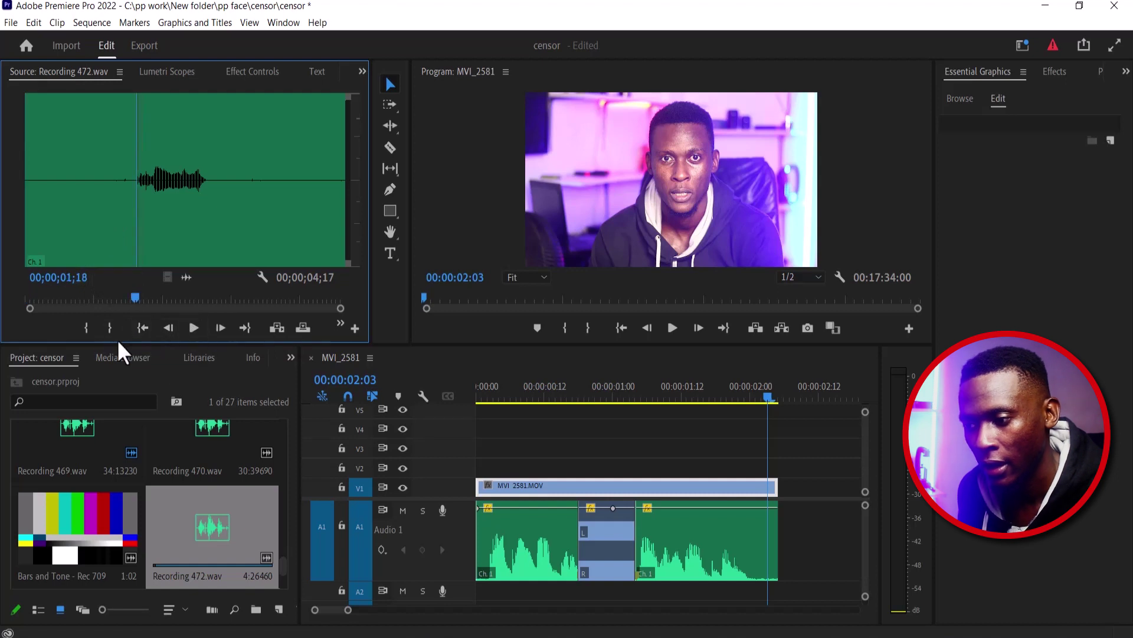
left_click(83, 331)
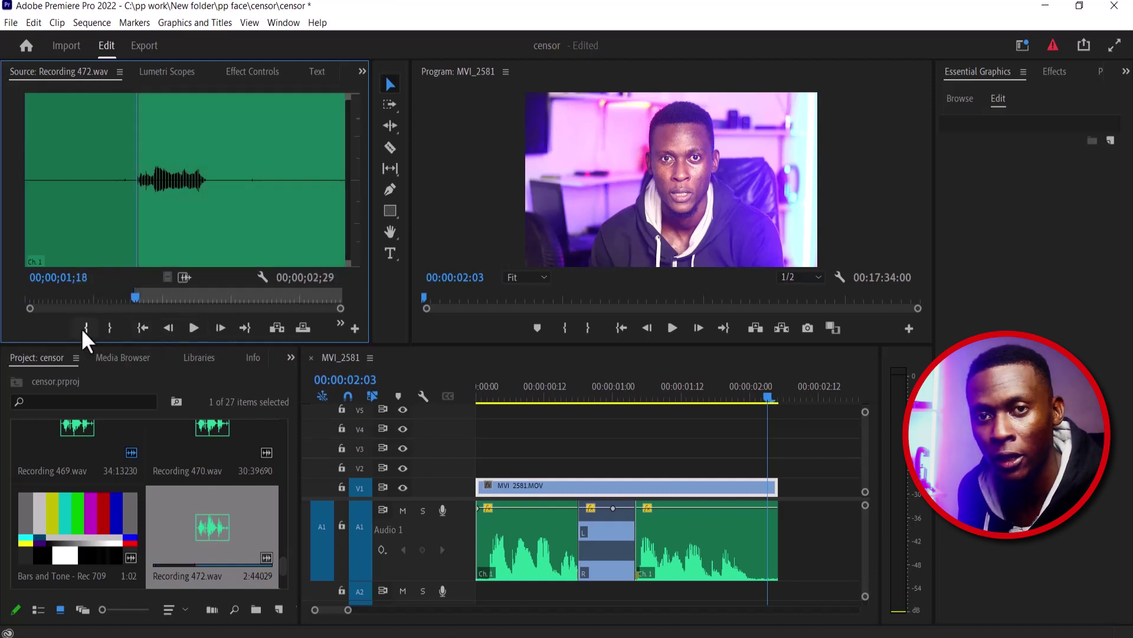
left_click(209, 297)
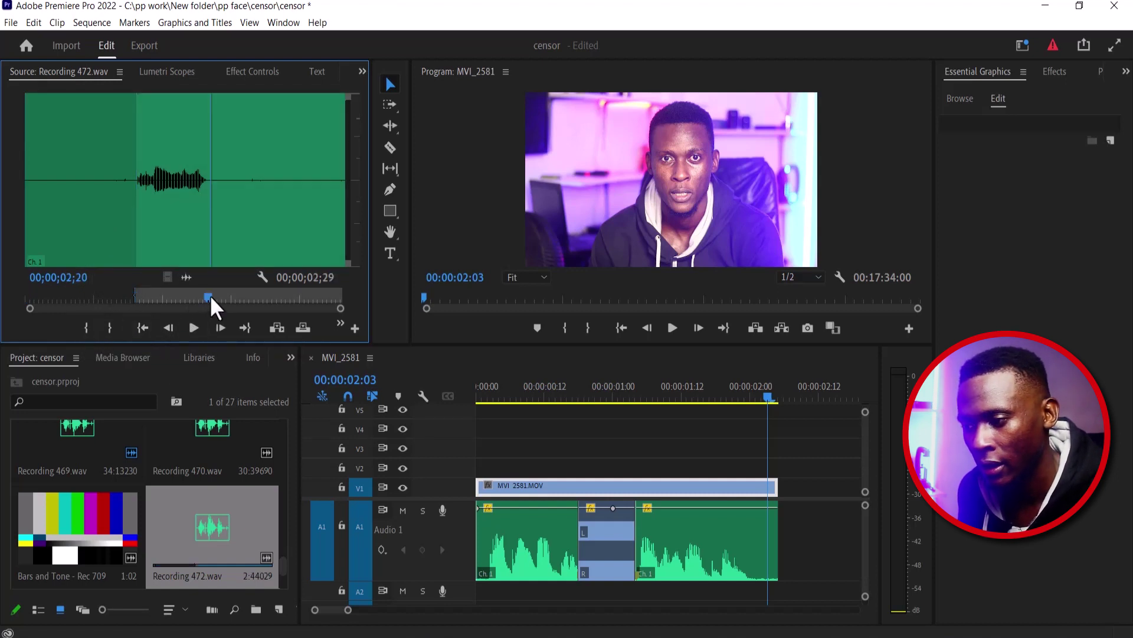
left_click_drag(210, 295, 207, 295)
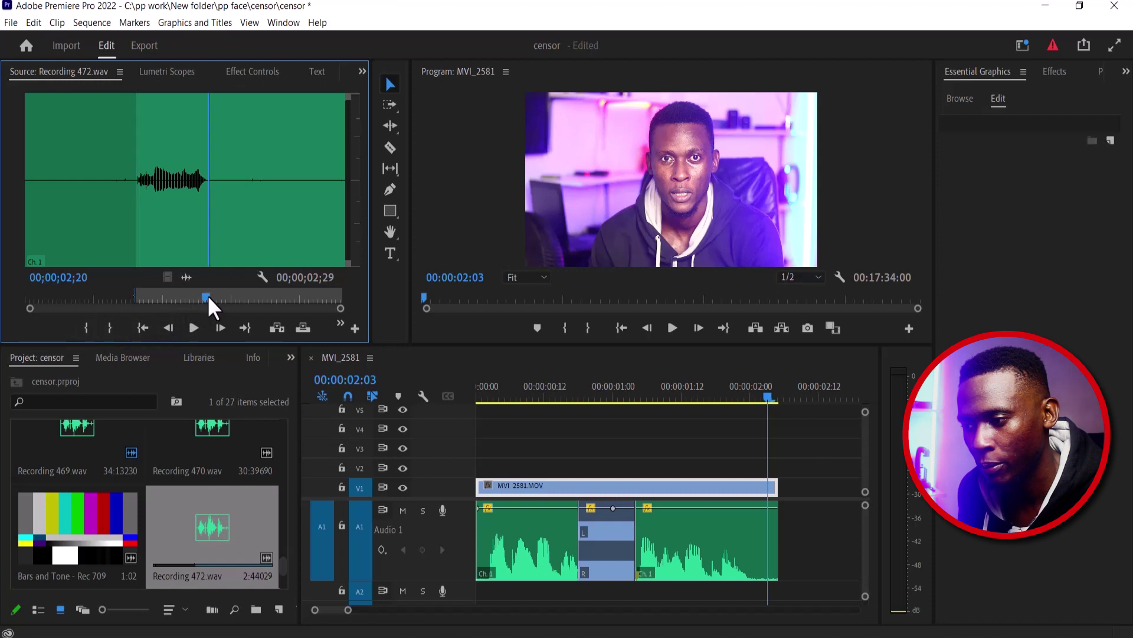
left_click(110, 328)
left_click_drag(186, 277, 571, 583)
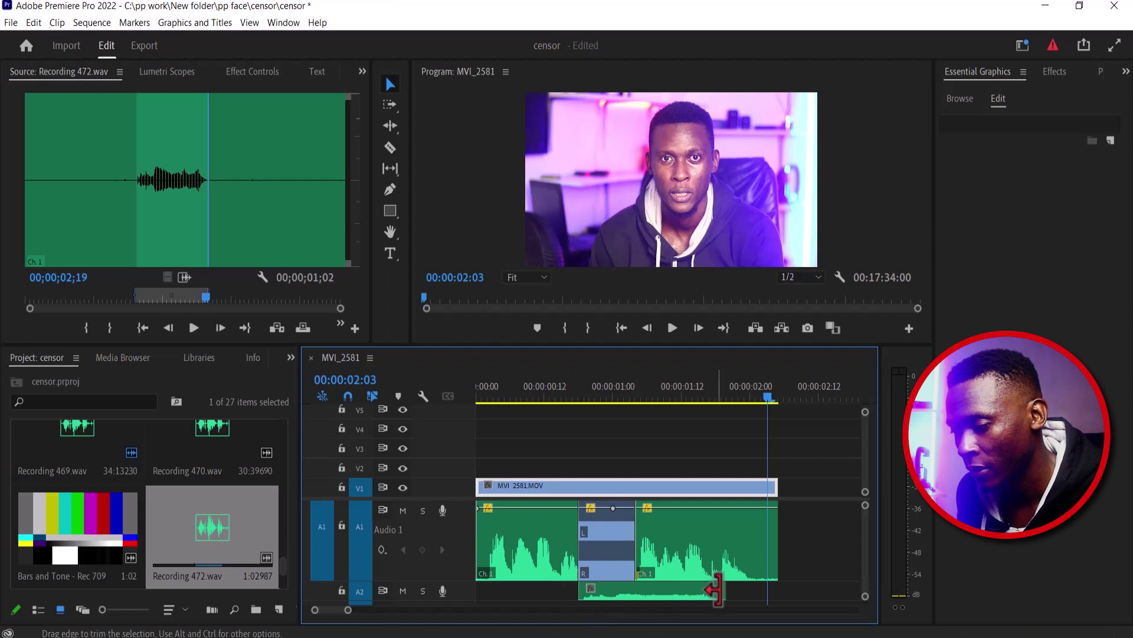
Shorten the Recording 472.wav excerpt to fit the A1 gap and play the sequence
left_click_drag(724, 590, 617, 594)
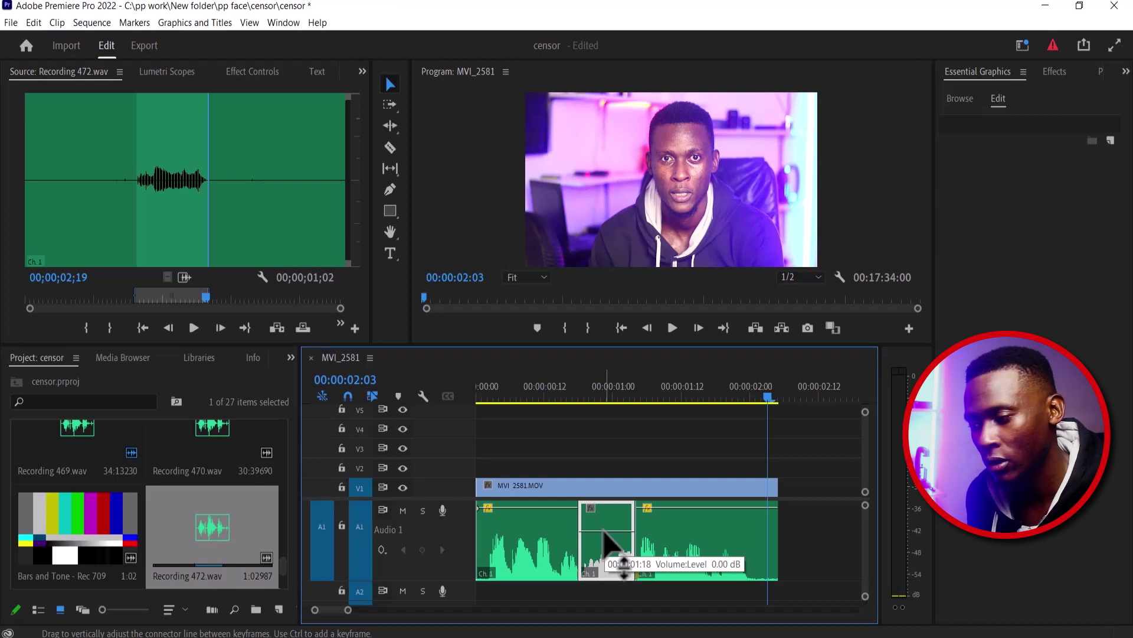
left_click(672, 328)
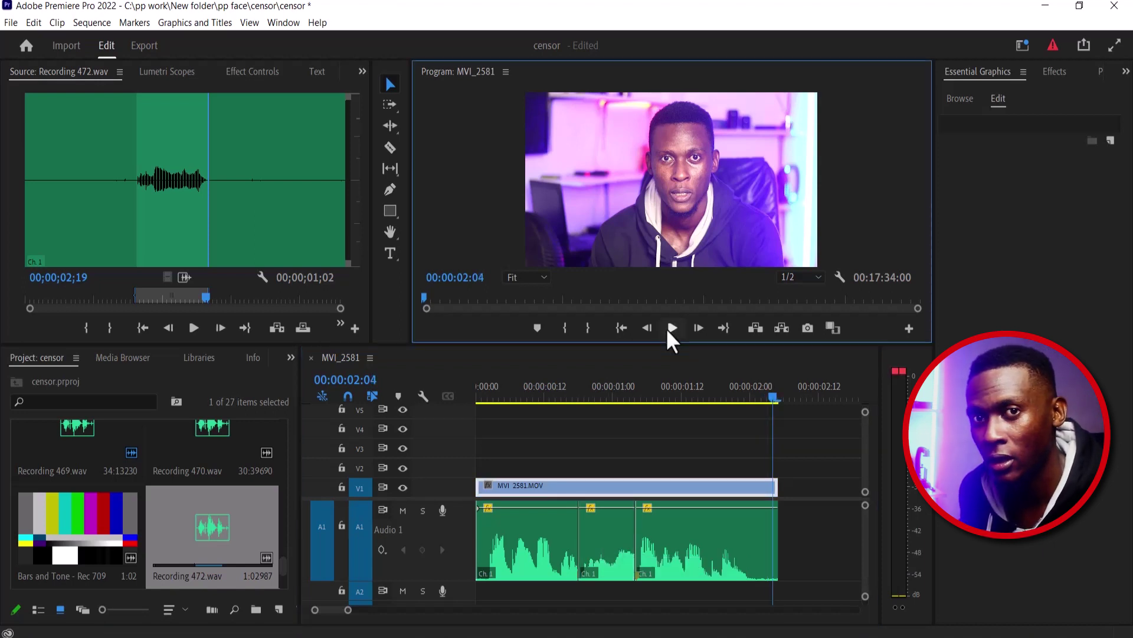
Create a text graphic reading '$@#&*' on V2 over the speaker's mouth
left_click(390, 253)
left_click(677, 195)
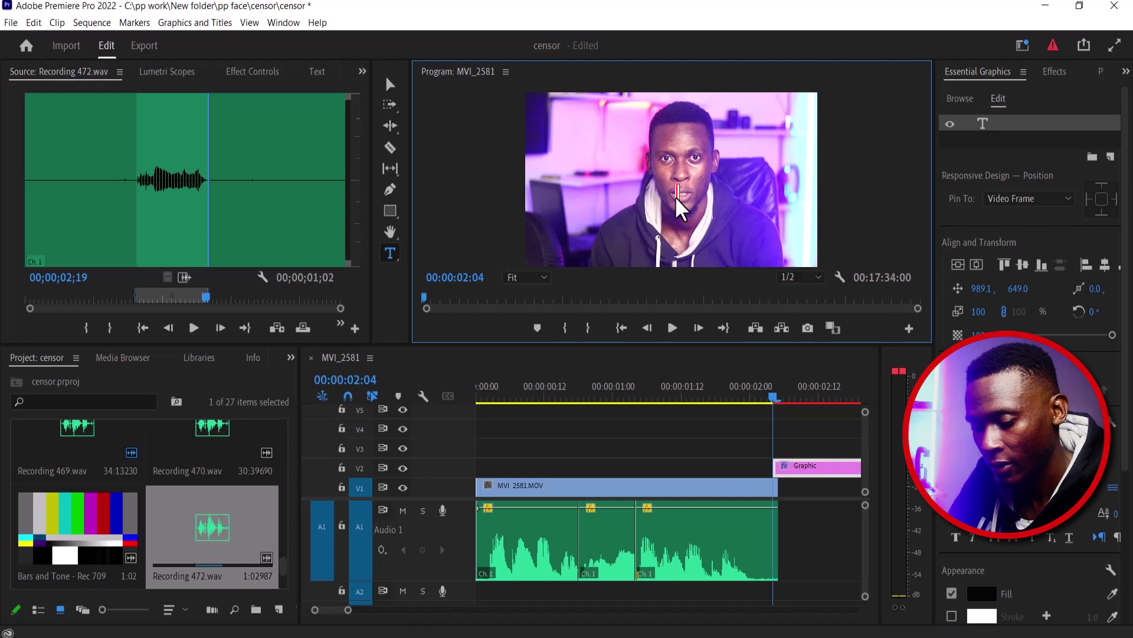
type("@")
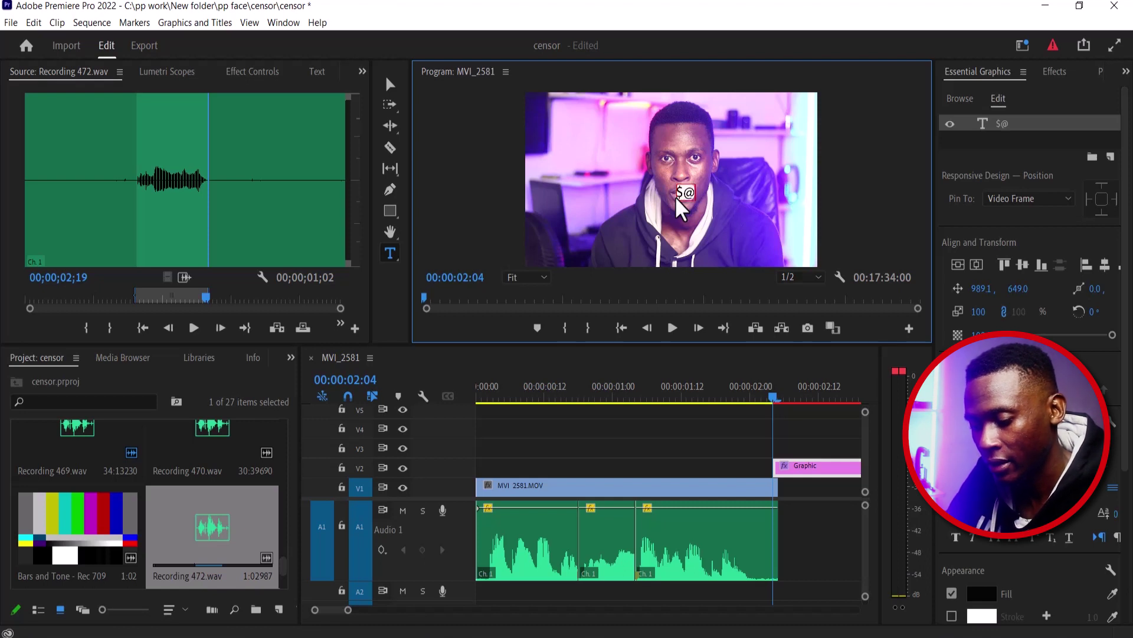
type("#&*")
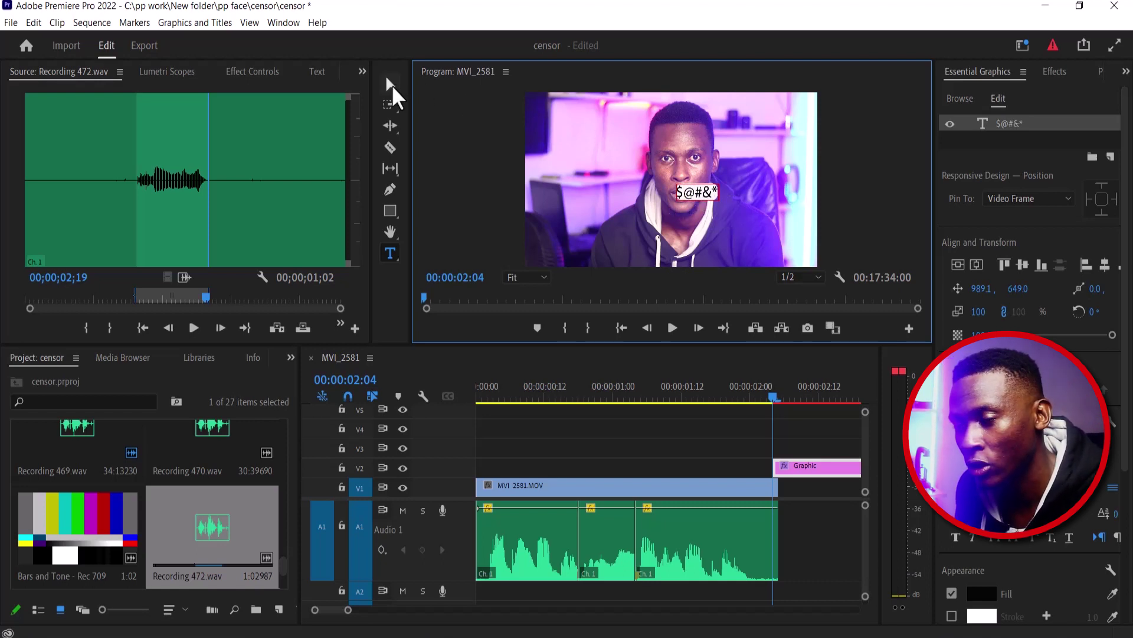
Enable a white Background behind the '$@#&*' text with corner radius 27
left_click(391, 83)
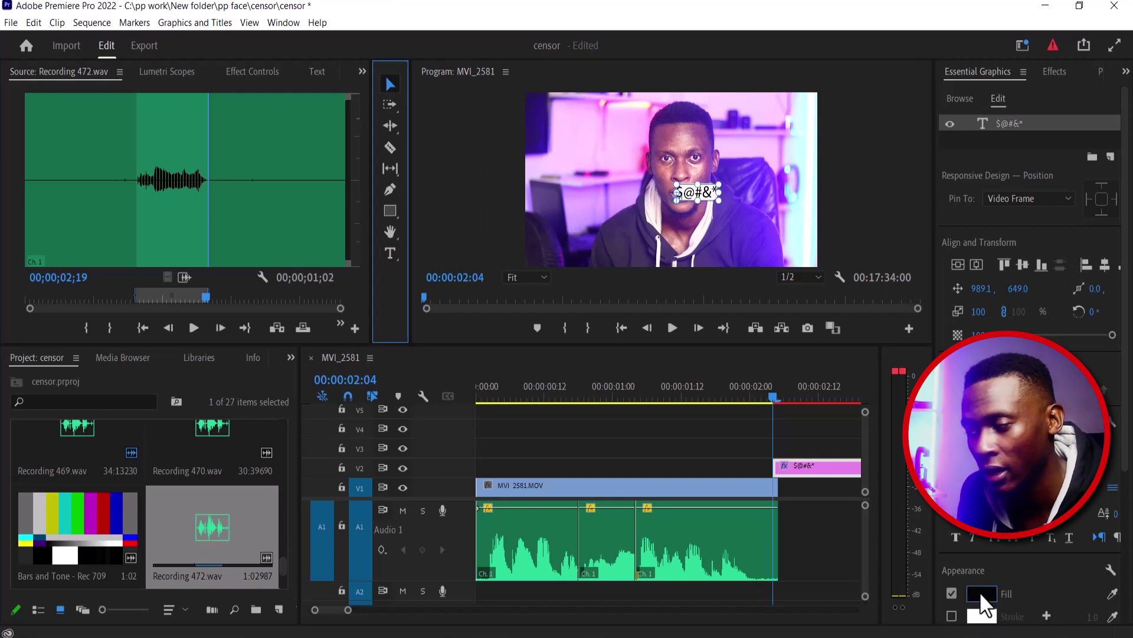
left_click(1123, 446)
left_click_drag(1125, 454, 1125, 494)
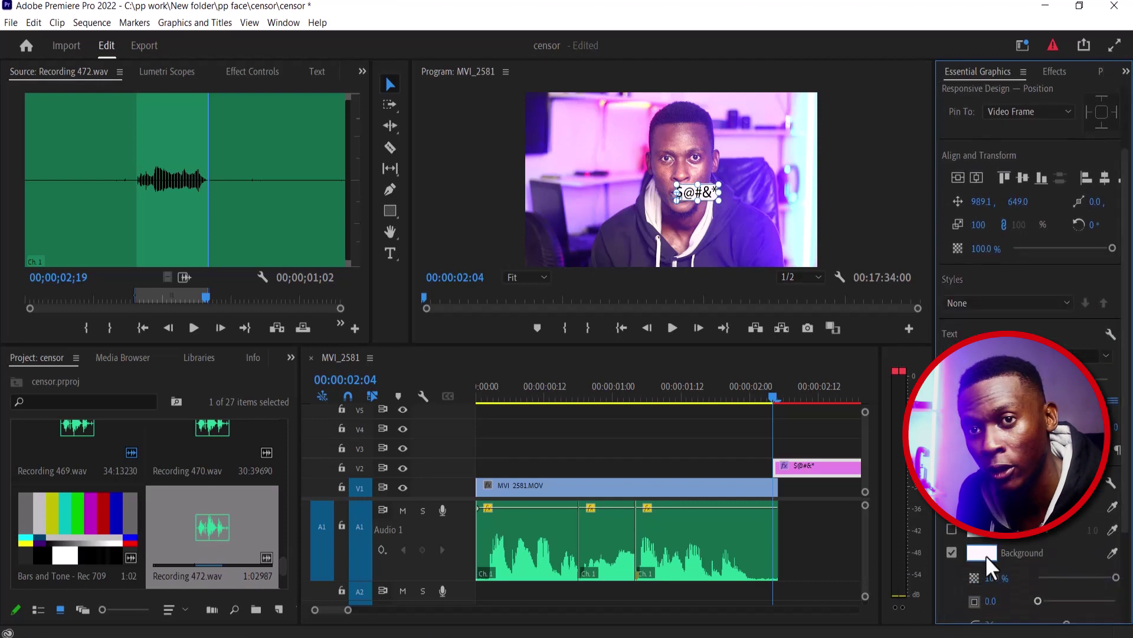
left_click_drag(1127, 481, 1125, 541)
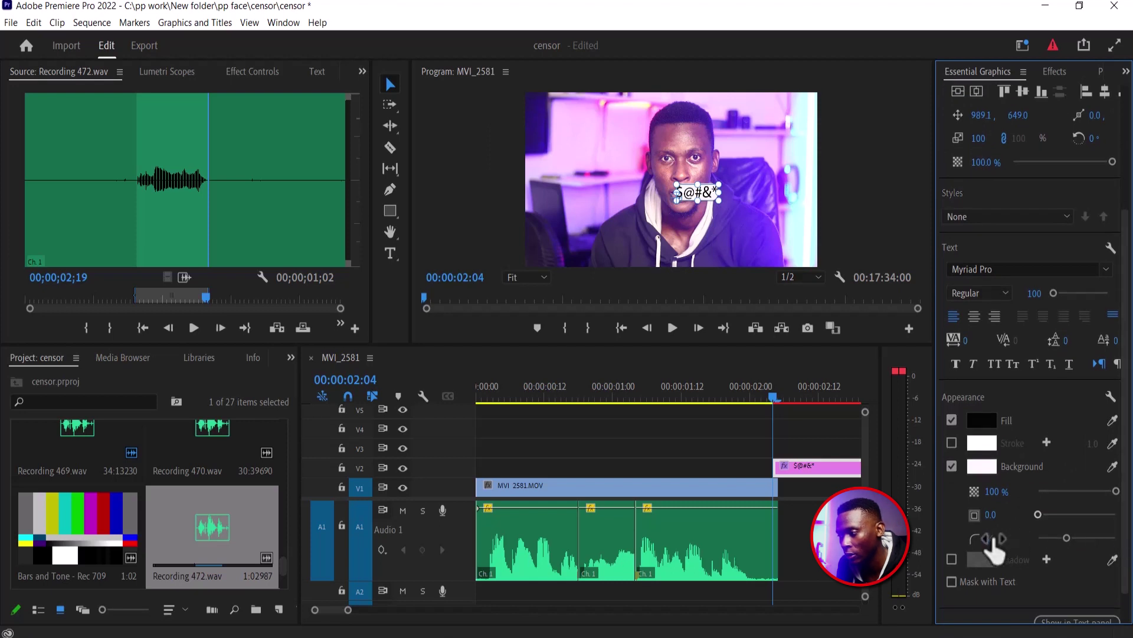
left_click_drag(992, 538, 981, 538)
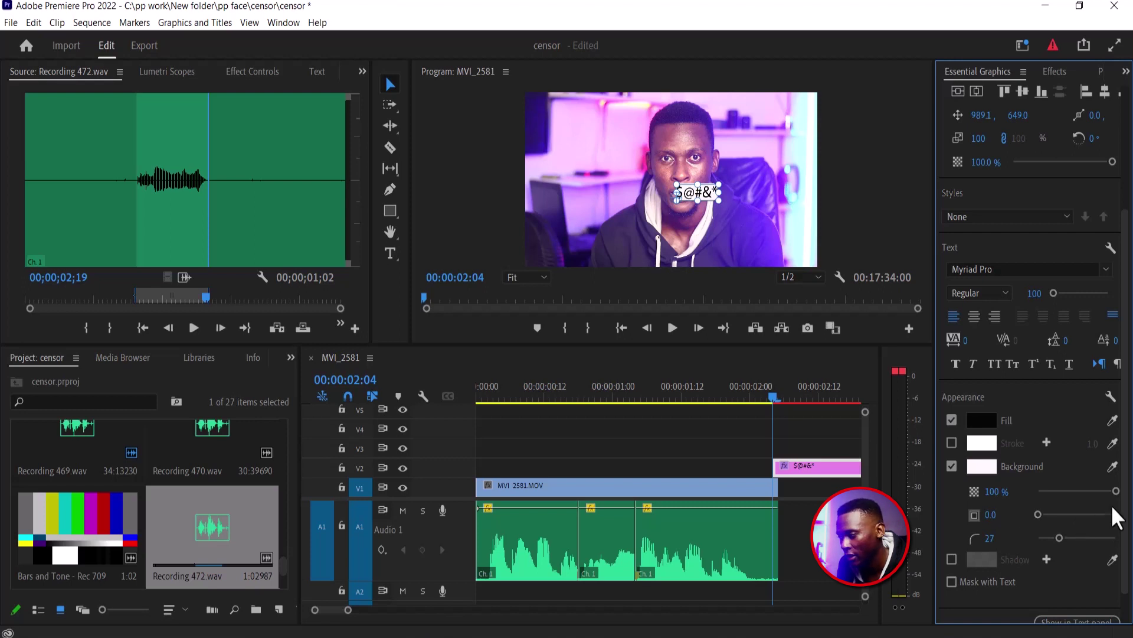
scroll(1114, 511, "up", 4)
Position the graphic at 923.1, 652.0, scale it to 70, and rotate it 6°
scroll(1033, 354, "up", 2)
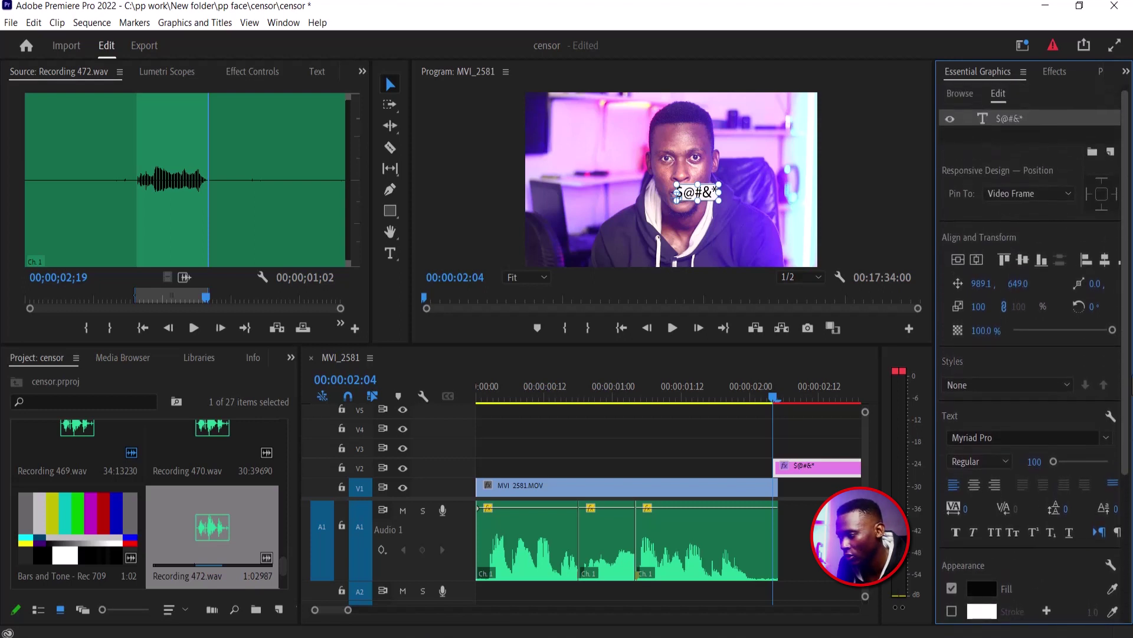
left_click_drag(982, 289, 944, 288)
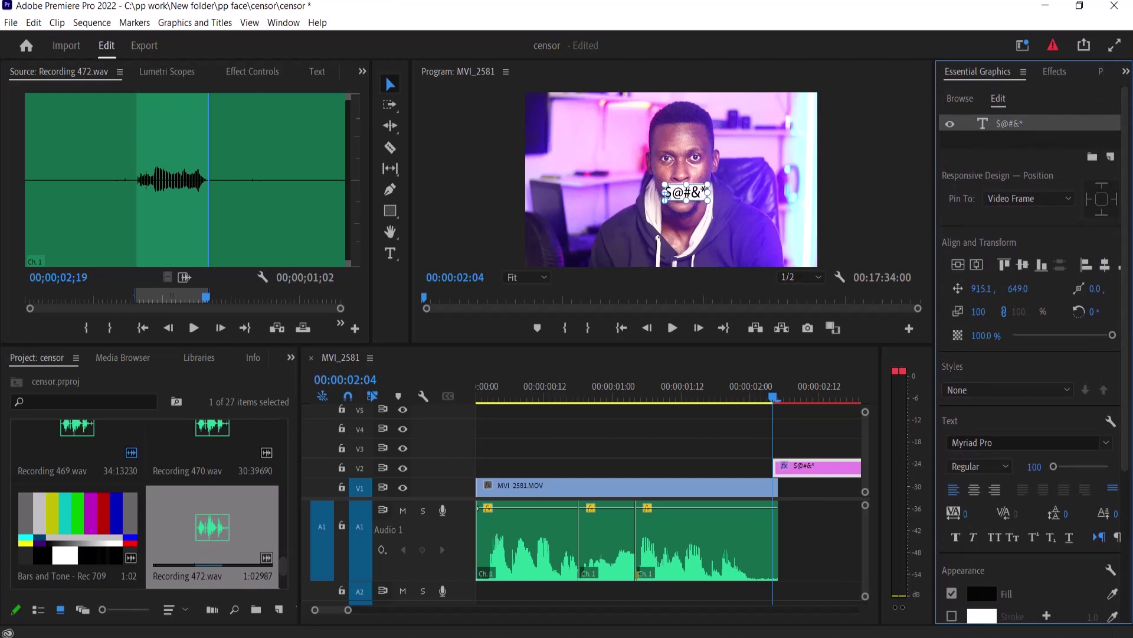
left_click_drag(1017, 289, 1022, 289)
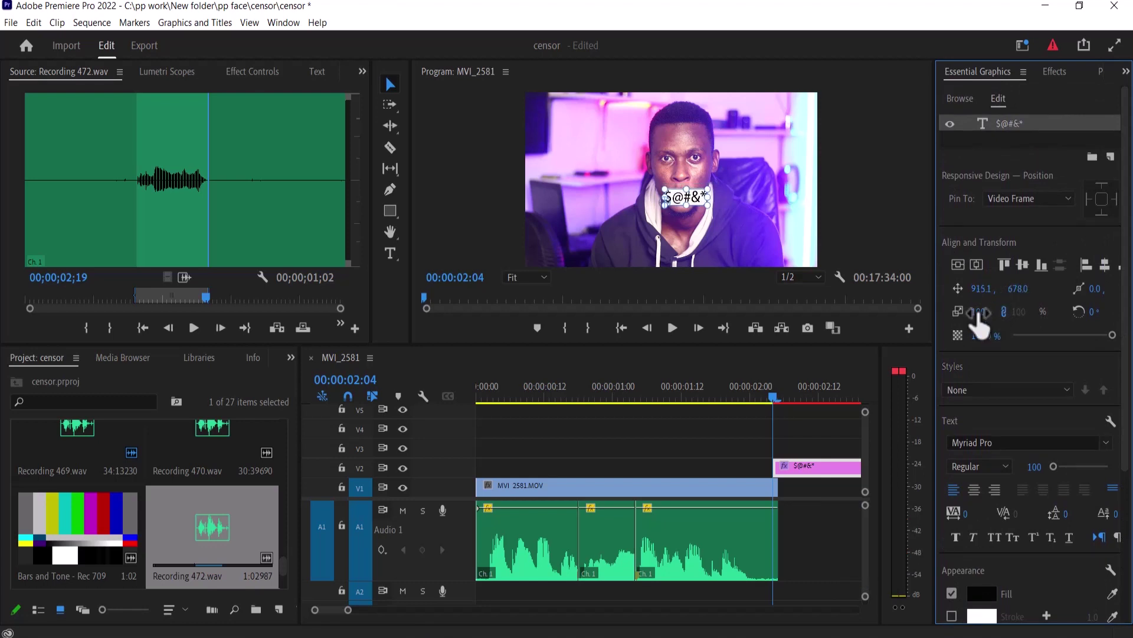
left_click_drag(978, 312, 956, 312)
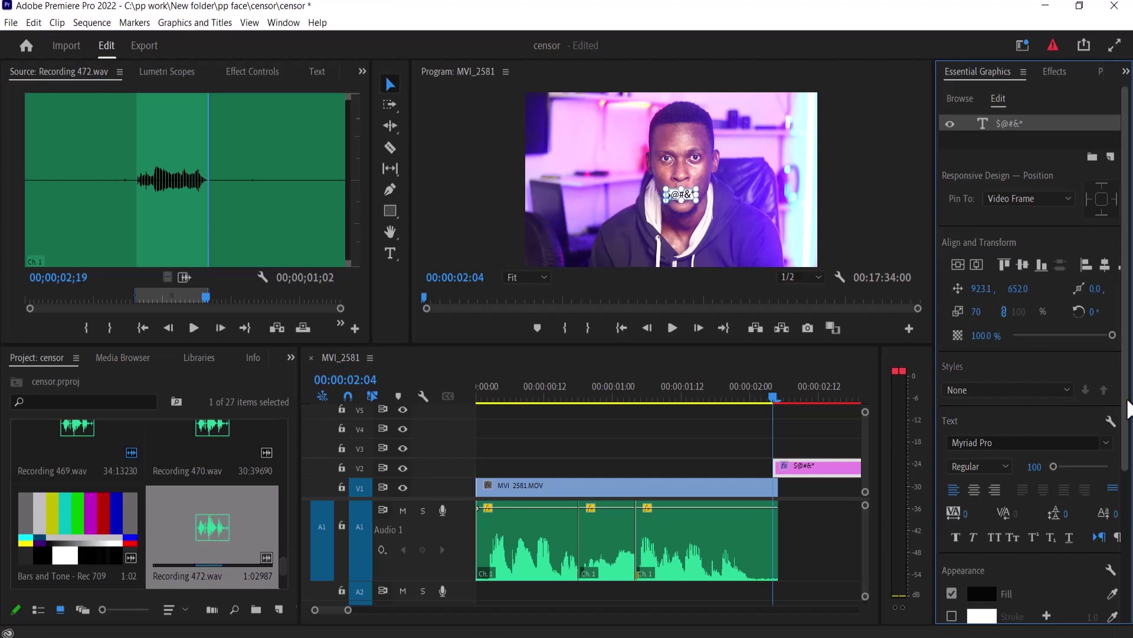
left_click_drag(1090, 314, 1094, 314)
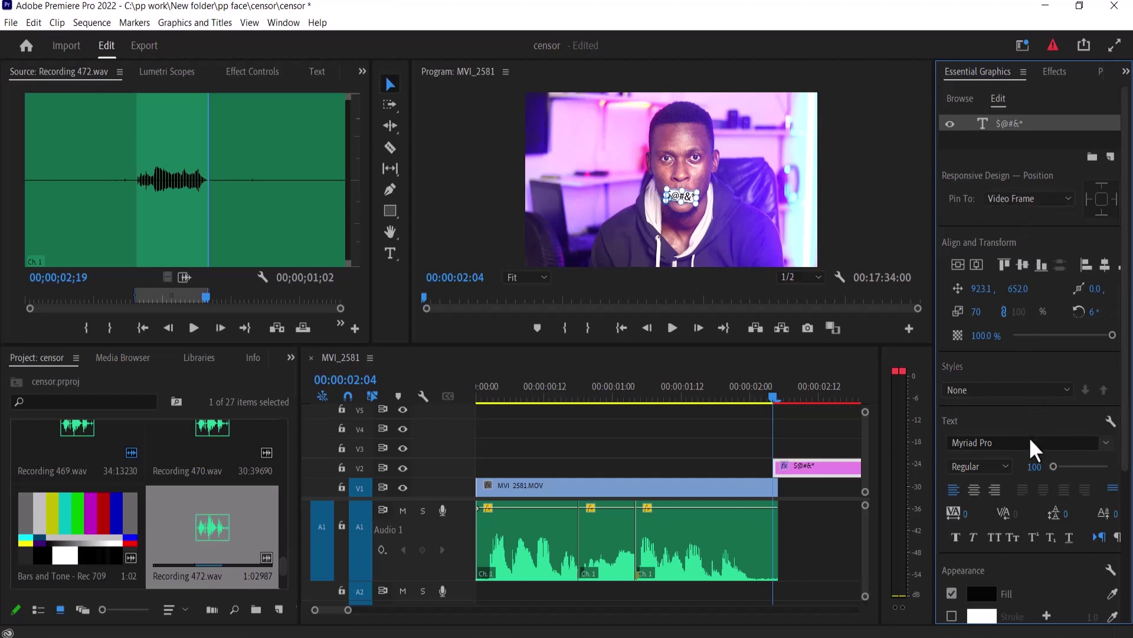
Change the $@#&* text font to Montserrat with the Bold style
left_click(1106, 443)
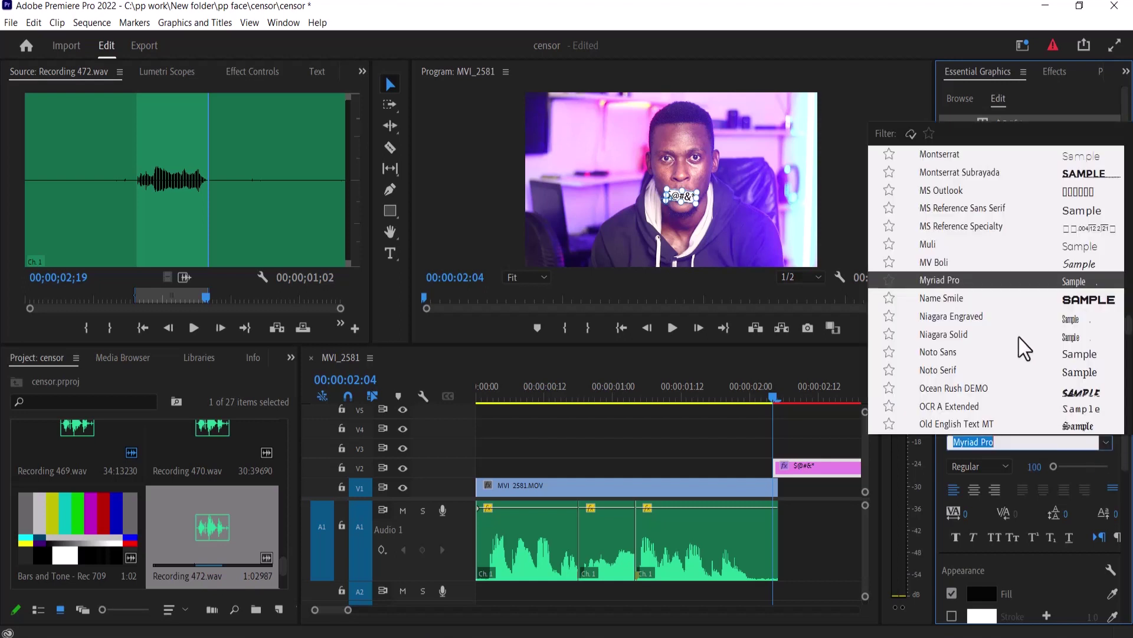
left_click(953, 155)
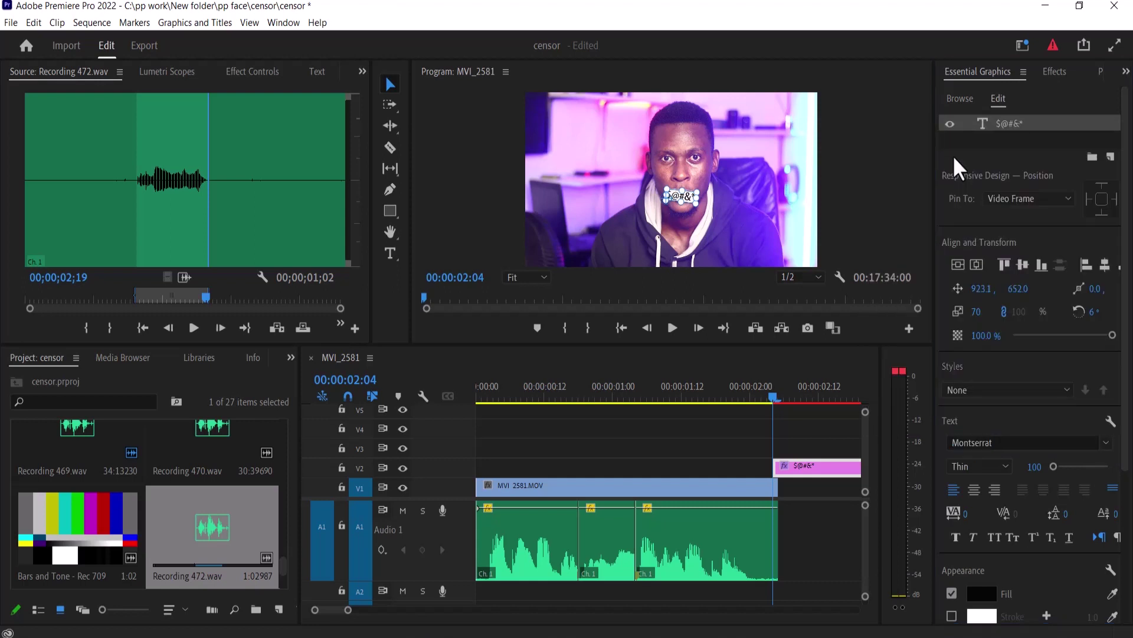
left_click(997, 465)
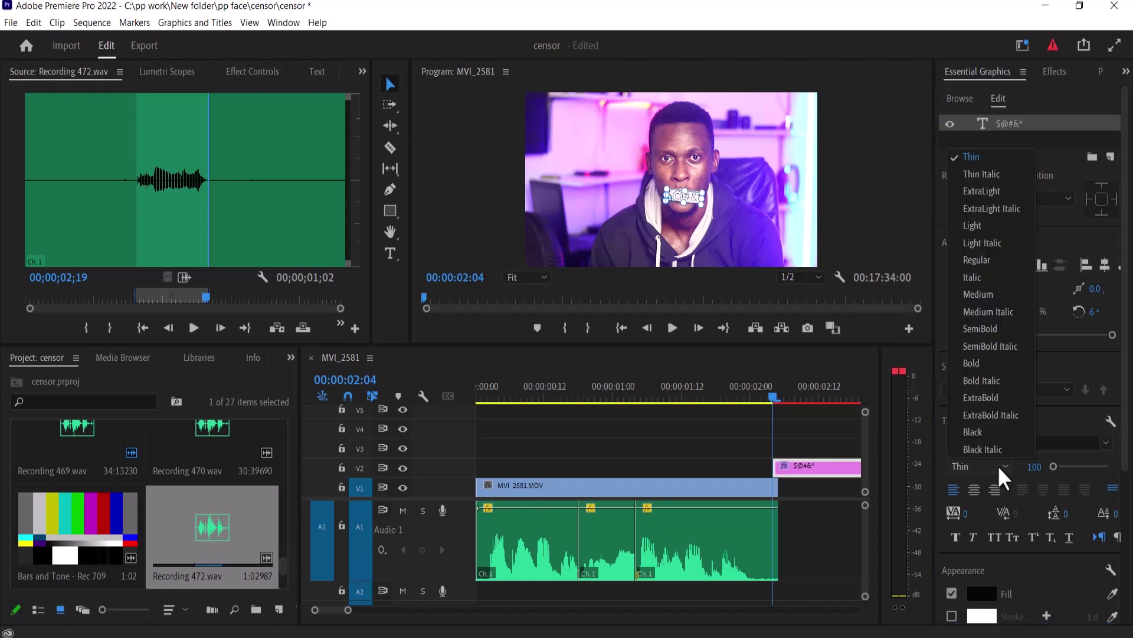
left_click(986, 355)
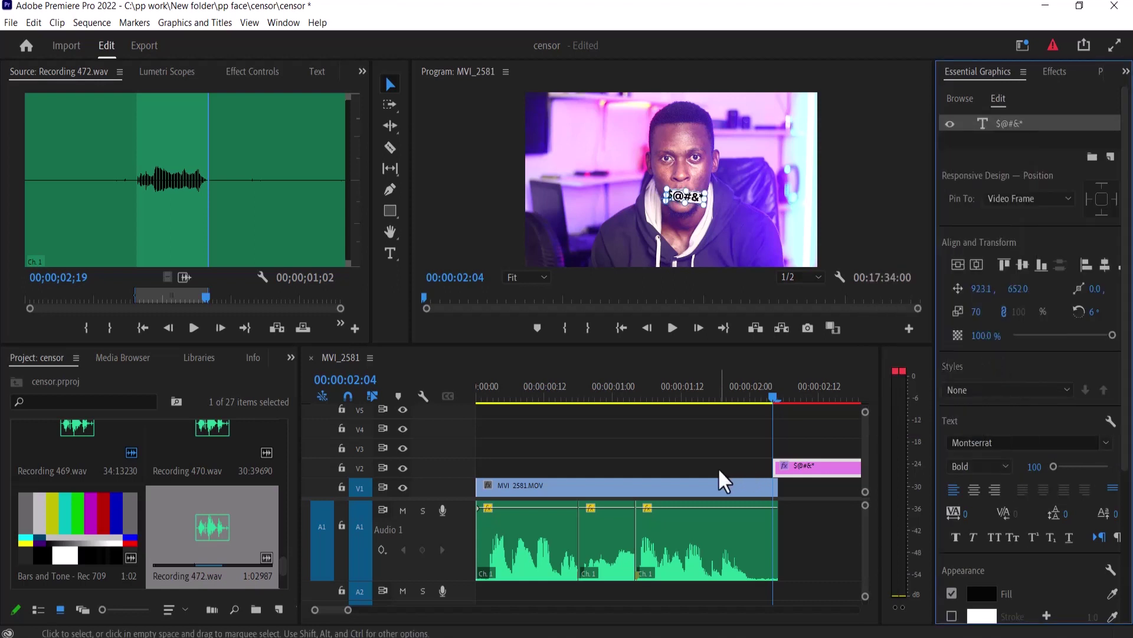
left_click(814, 468)
Move the $@#&* clip to about 00:00:01:00 on V2 and trim it to about one second
left_click_drag(813, 467, 614, 478)
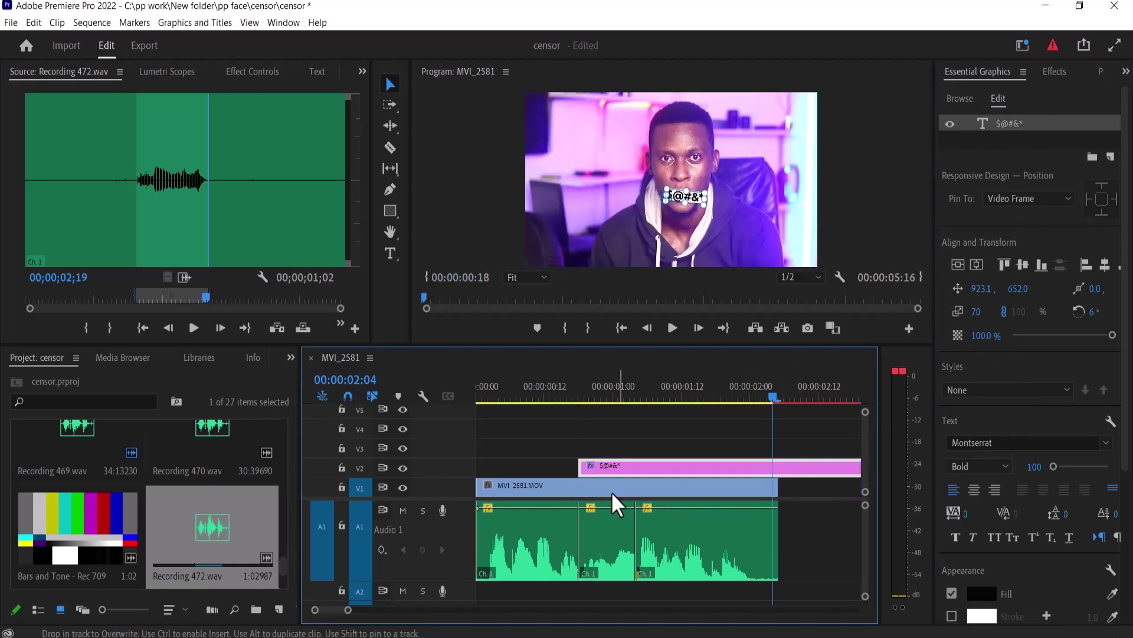
left_click_drag(348, 610, 367, 610)
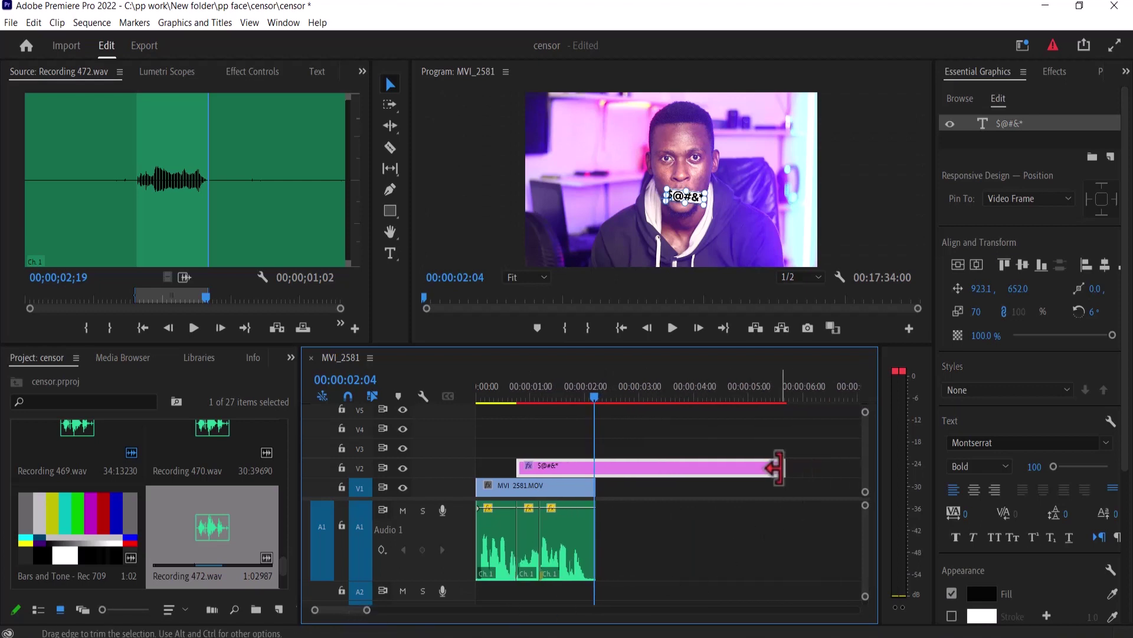
left_click_drag(778, 468, 538, 468)
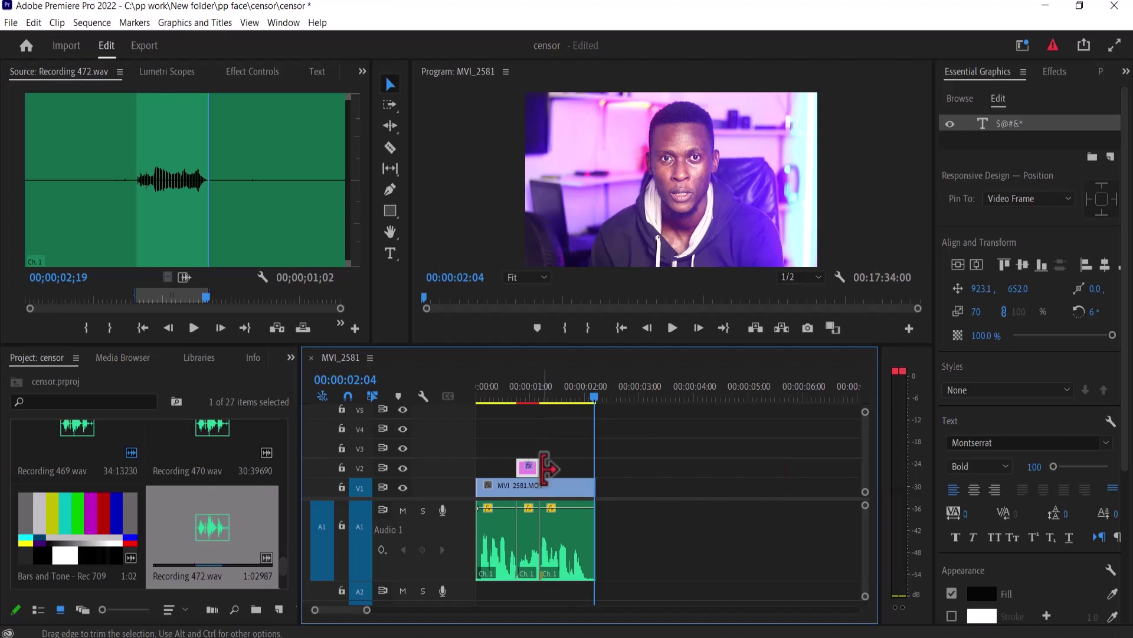
Reduce the censor text's scale to 68, then return the playhead to the sequence start
left_click(533, 392)
left_click(555, 480)
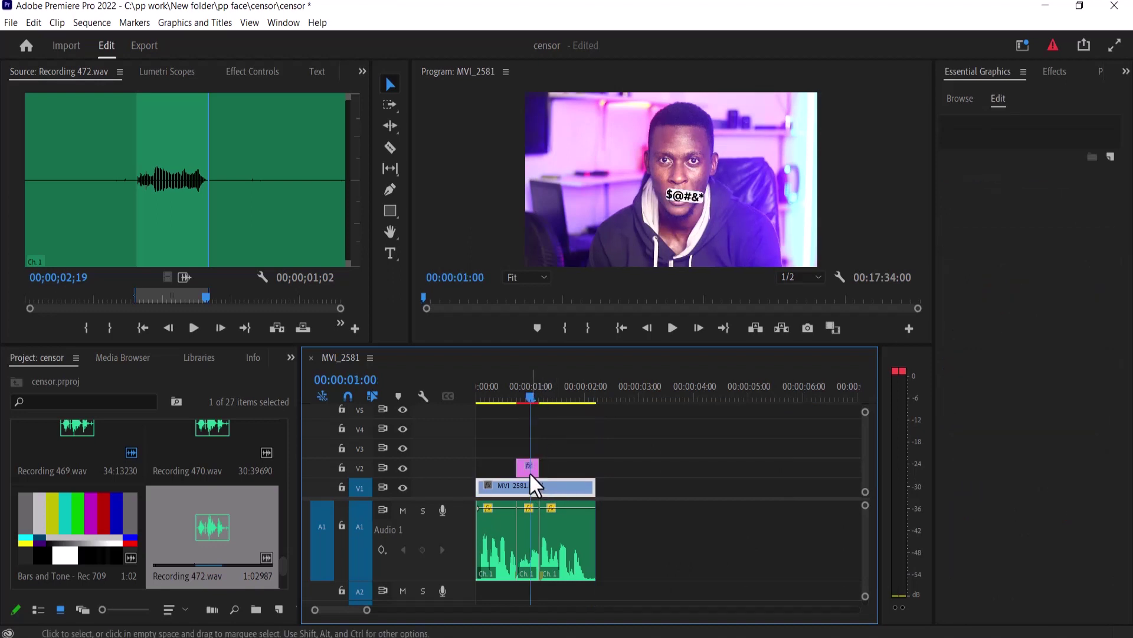
left_click(529, 471)
left_click(1000, 121)
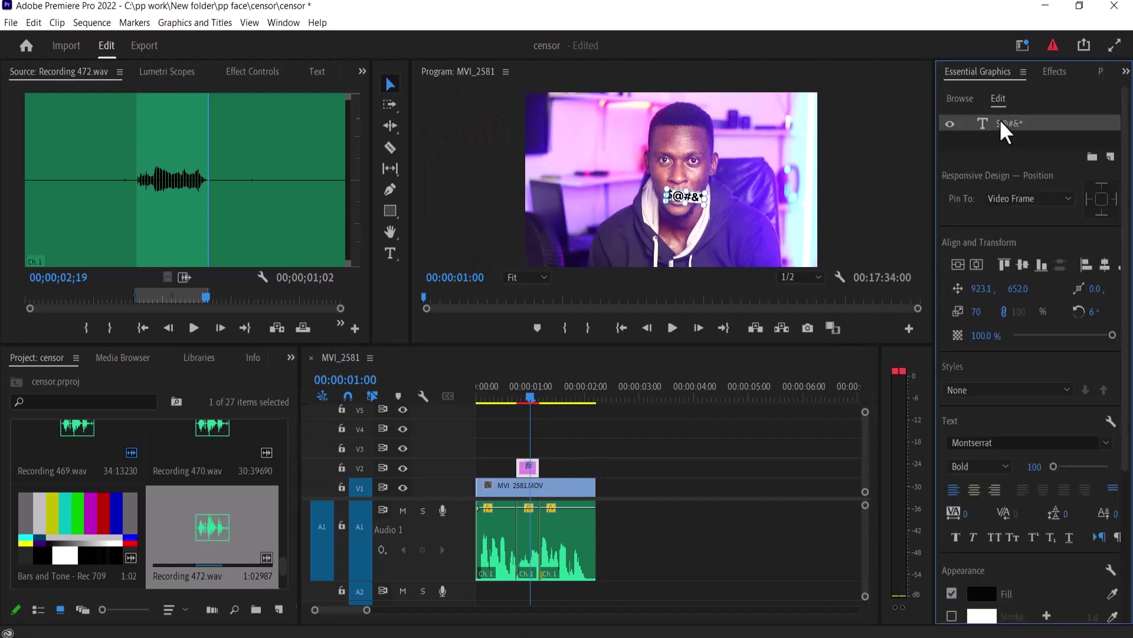
left_click_drag(980, 304, 971, 304)
left_click(671, 328)
key("Home")
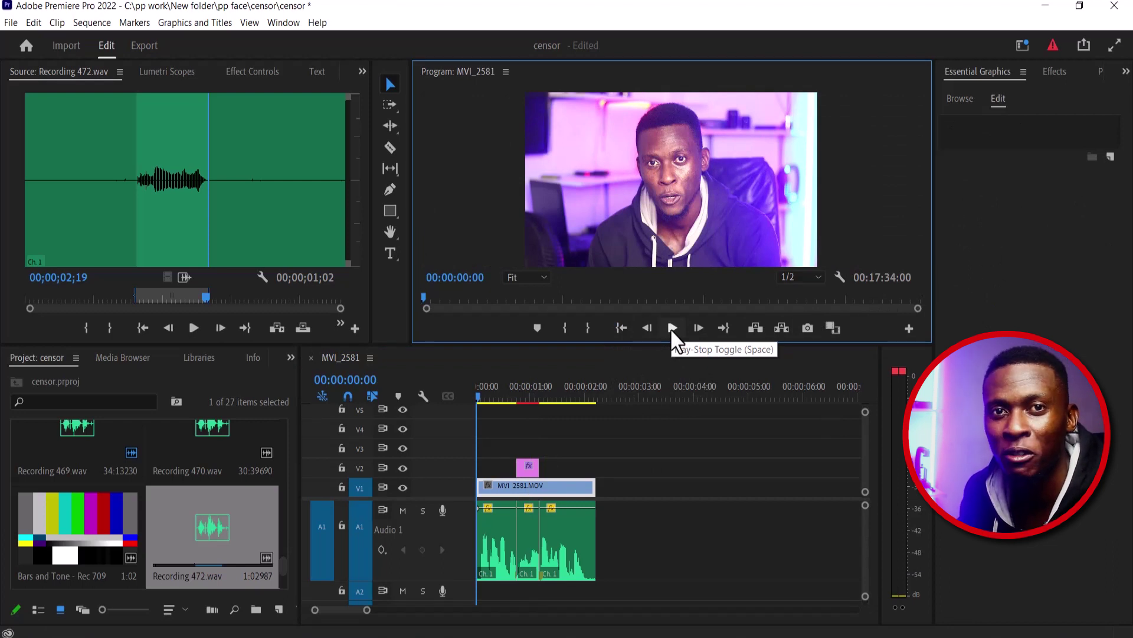
Play the sequence and stop just after the censored word to review the beep and graphic
left_click(672, 328)
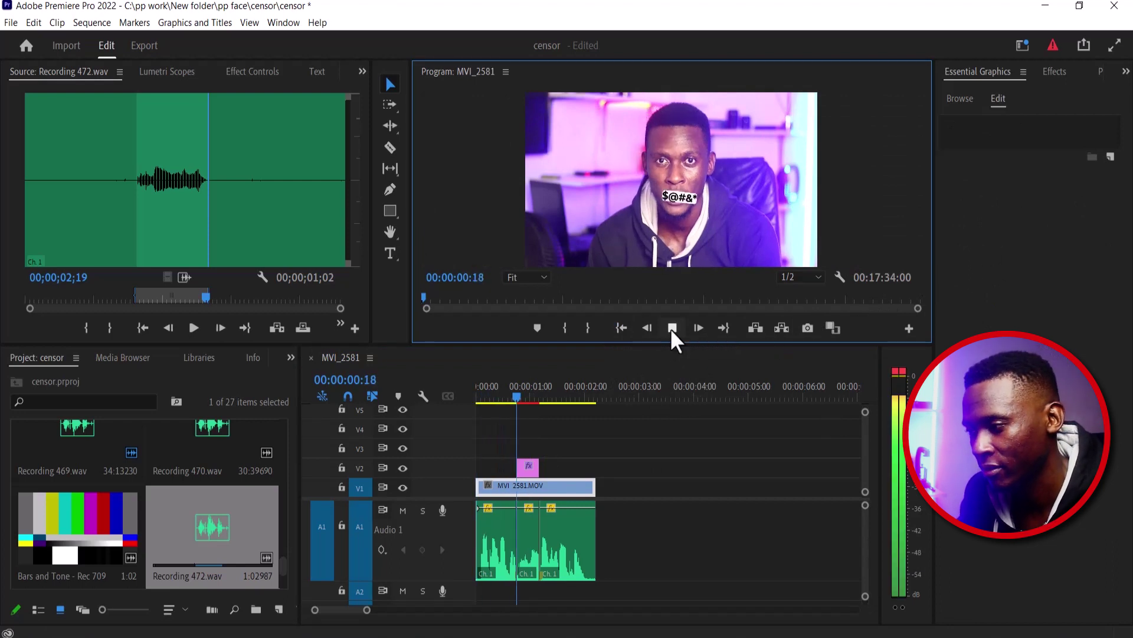
left_click(670, 328)
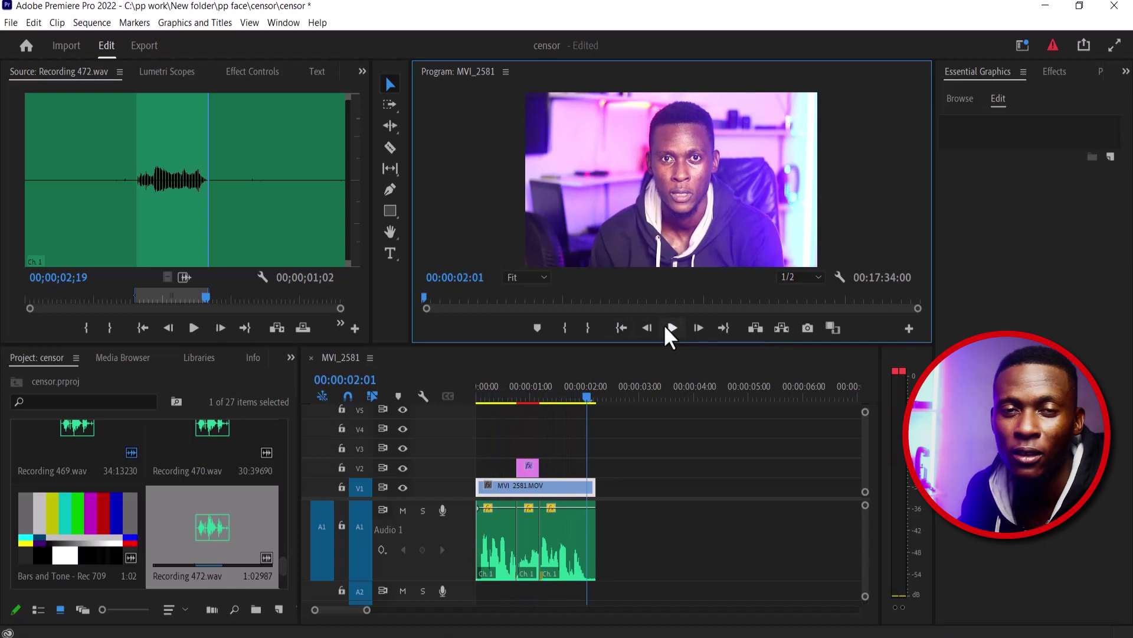